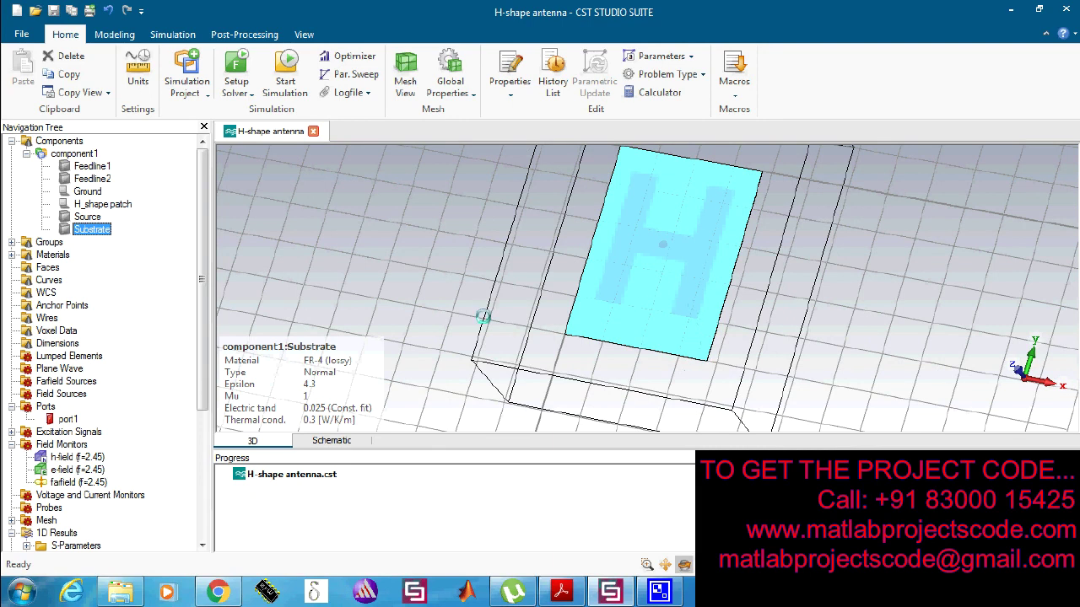
Step: Inspect the H_shape patch and the Ground components of the antenna model from both sides
left_click(103, 204)
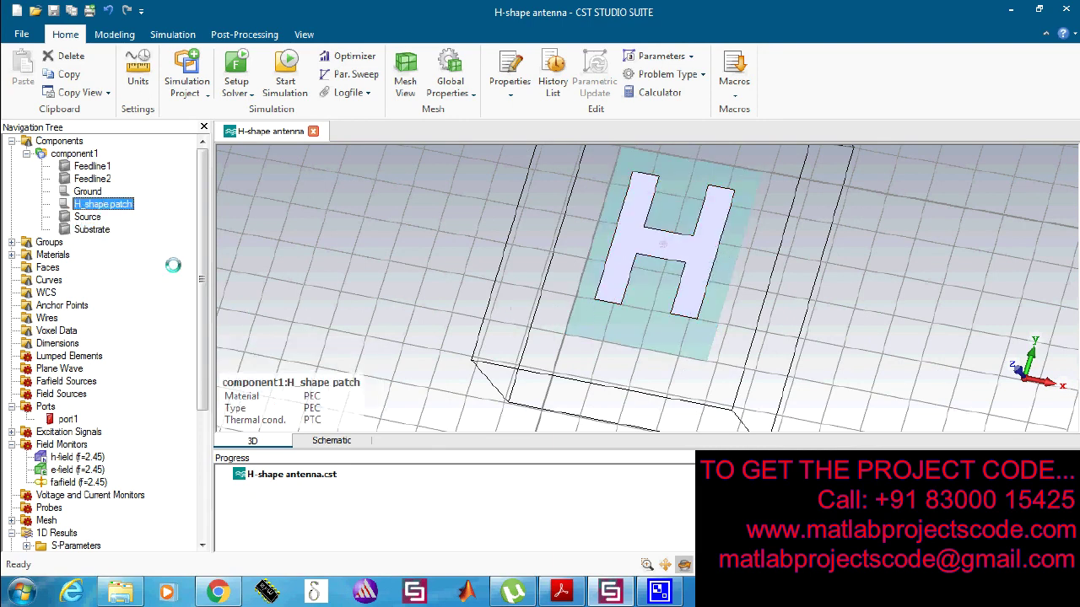
left_click(89, 191)
left_click_drag(715, 354, 357, 204)
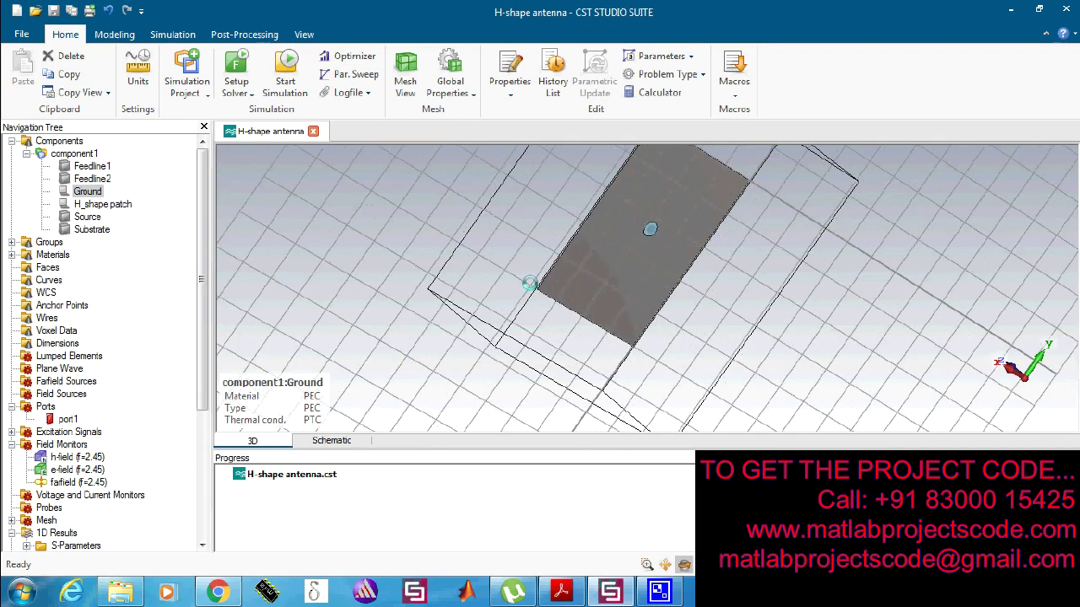
scroll(529, 283, "down", 5)
scroll(531, 279, "up", 2)
left_click_drag(469, 254, 861, 412)
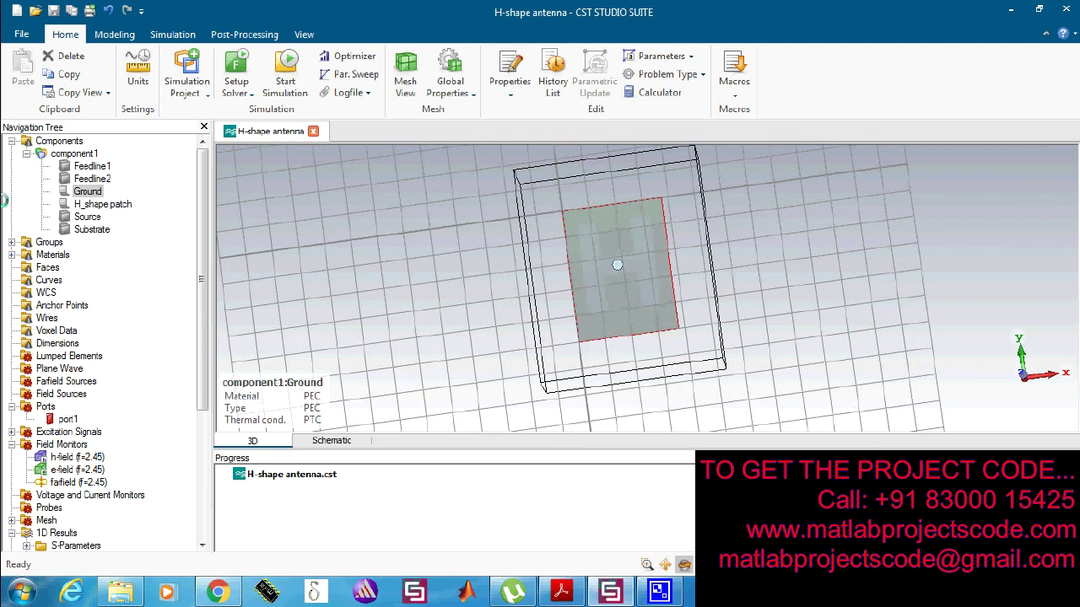
Step: Examine the Feedline1 and Feedline2 components up close from several angles
left_click(93, 167)
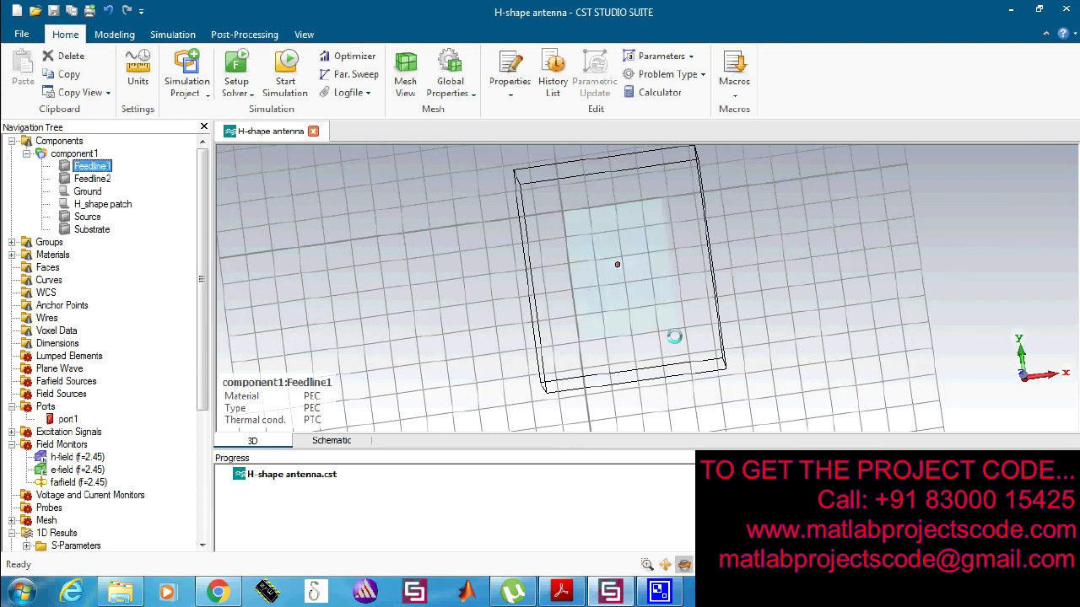
left_click_drag(675, 337, 432, 291)
scroll(480, 325, "up", 5)
scroll(548, 325, "down", 5)
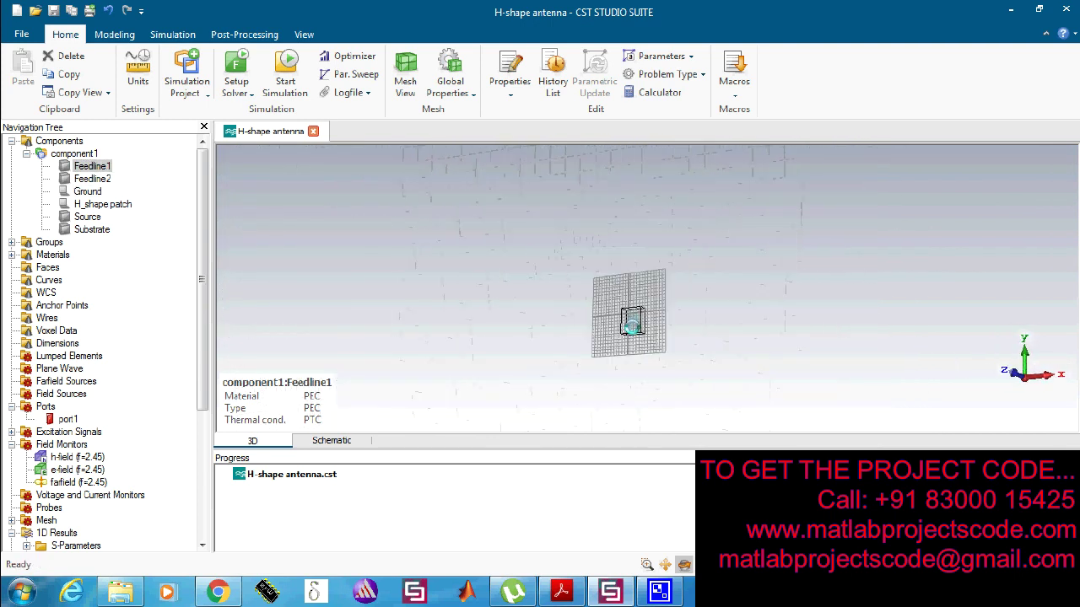
scroll(630, 324, "up", 5)
left_click_drag(685, 296, 301, 276)
left_click(92, 179)
mouse_move(671, 280)
left_mouse_down()
mouse_move(620, 290)
mouse_move(623, 311)
mouse_move(444, 304)
mouse_move(446, 284)
mouse_move(410, 284)
mouse_move(537, 294)
mouse_move(793, 260)
left_mouse_up()
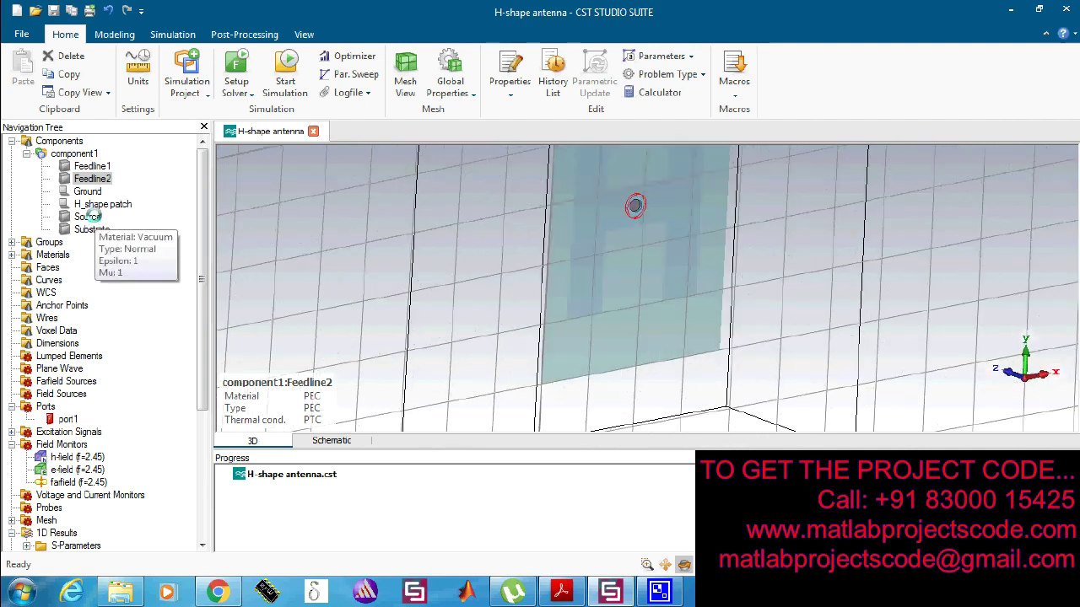
Step: Inspect the Source component and the waveguide port port1 behind the antenna
left_click(87, 217)
left_click_drag(641, 220, 533, 248)
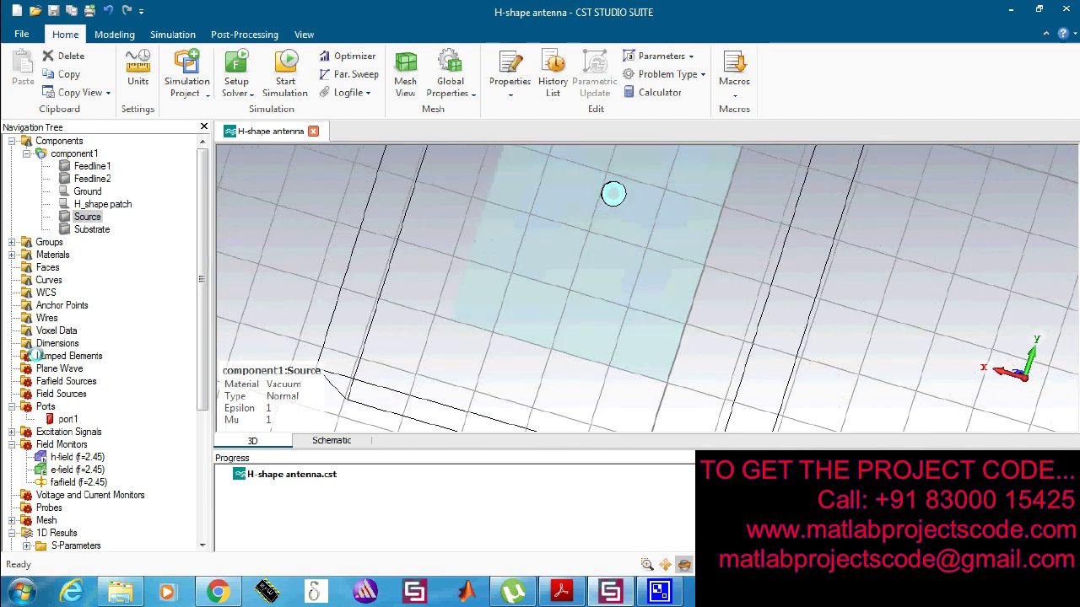
left_click(68, 419)
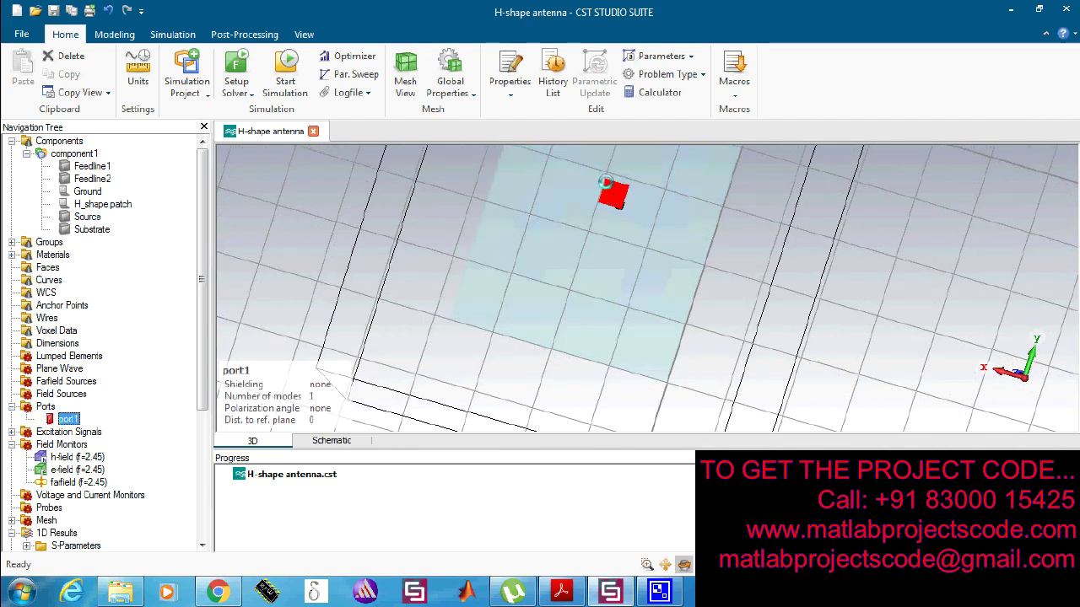
mouse_move(504, 304)
left_mouse_down()
mouse_move(554, 273)
mouse_move(886, 301)
mouse_move(639, 289)
mouse_move(831, 307)
mouse_move(641, 385)
mouse_move(549, 312)
mouse_move(583, 354)
mouse_move(535, 351)
left_mouse_up()
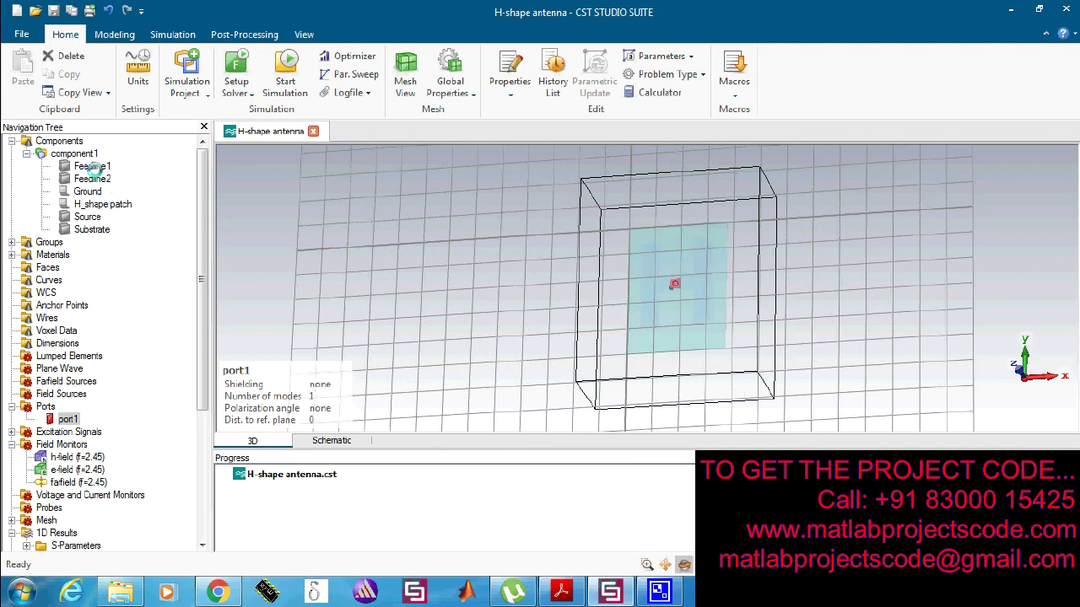
Step: Display the whole component1 assembly and examine the H-shape patch on its substrate
left_click(88, 154)
left_click_drag(540, 278, 573, 307)
scroll(623, 332, "up", 2)
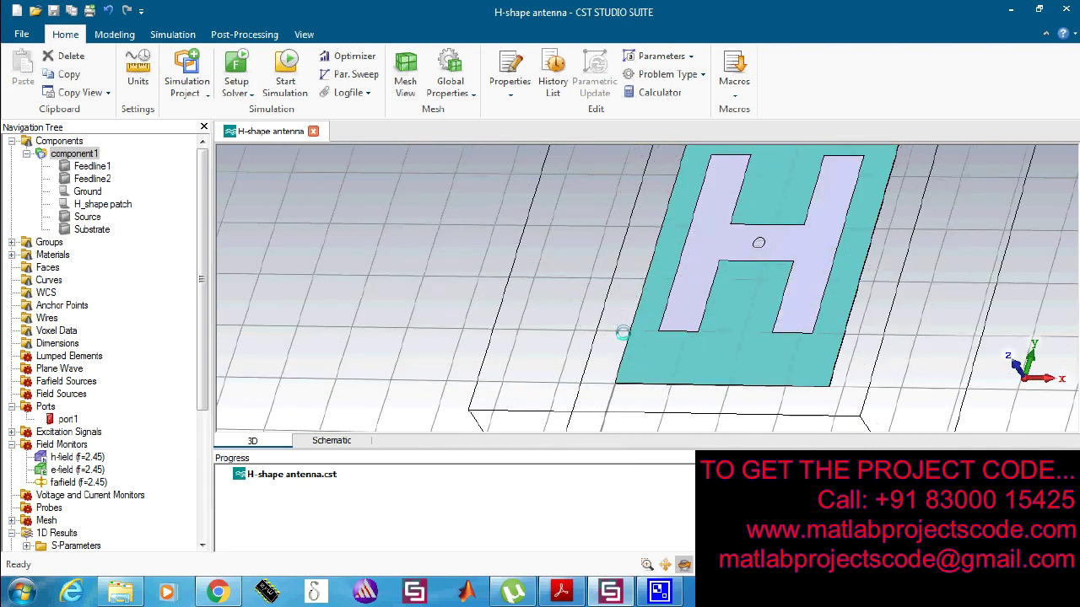
scroll(622, 333, "down", 1)
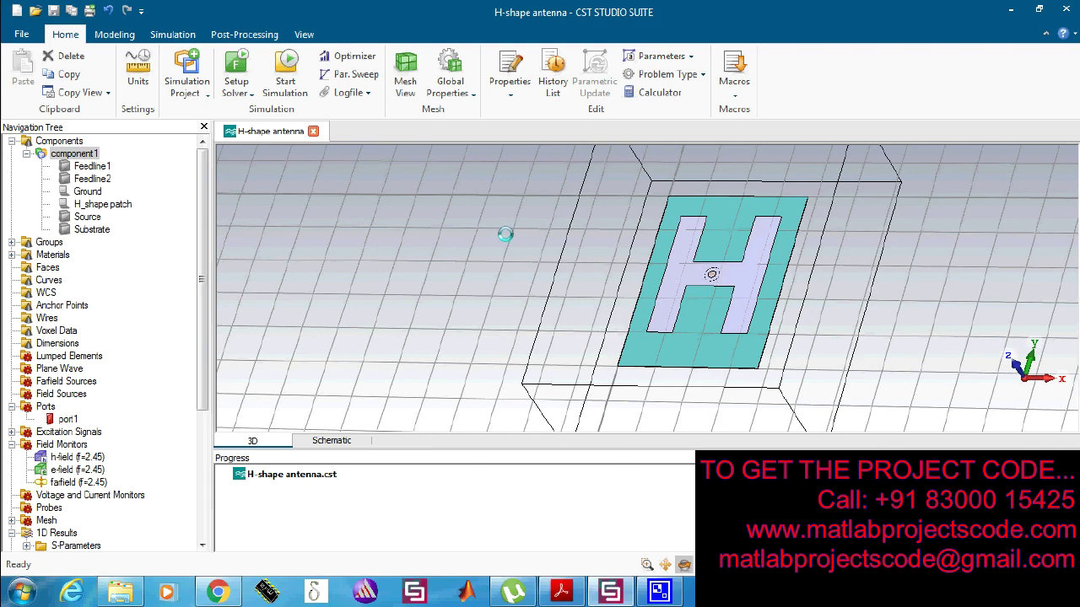
Step: Review the simulation's minimum and maximum frequency settings and close them
left_click(116, 35)
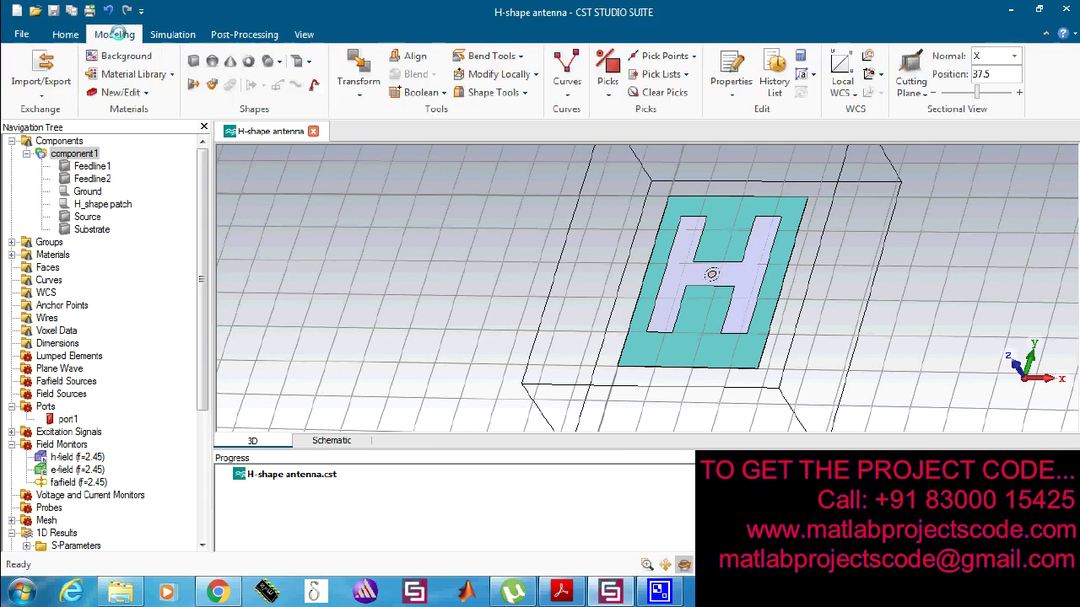
left_click(169, 34)
left_click(38, 56)
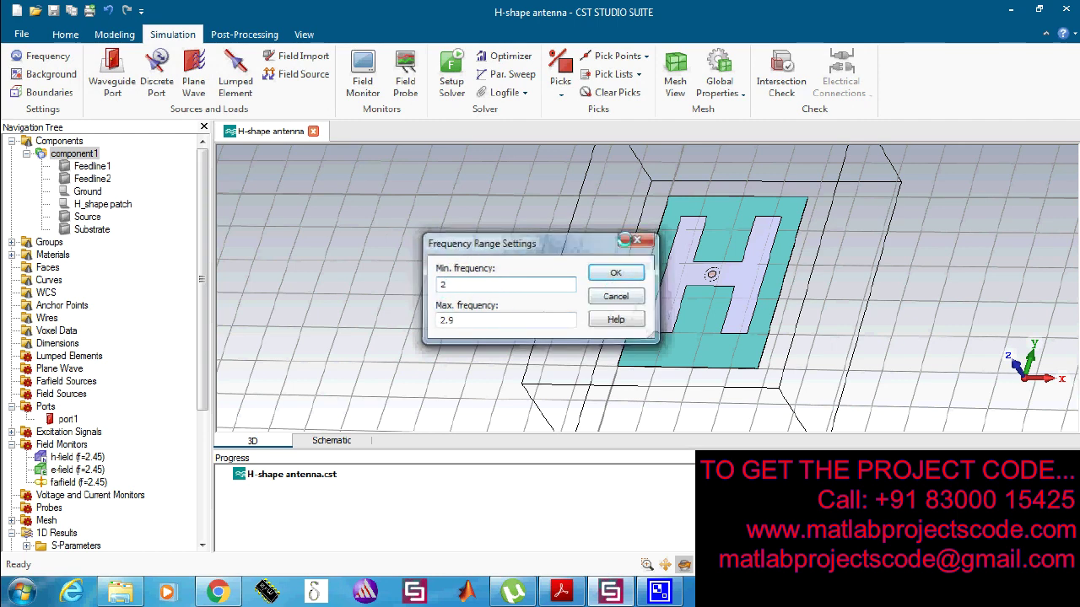
left_click(638, 240)
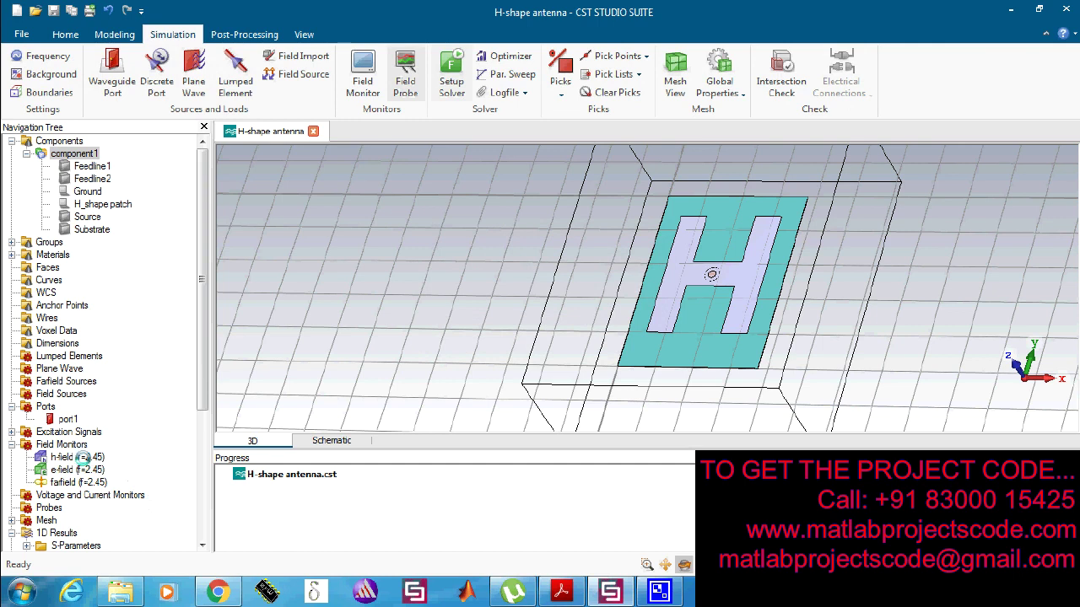
Step: Examine the antenna from another angle using the Rotate view mode, highlighting the H_shape patch and the whole component1
left_click_drag(712, 381, 728, 390)
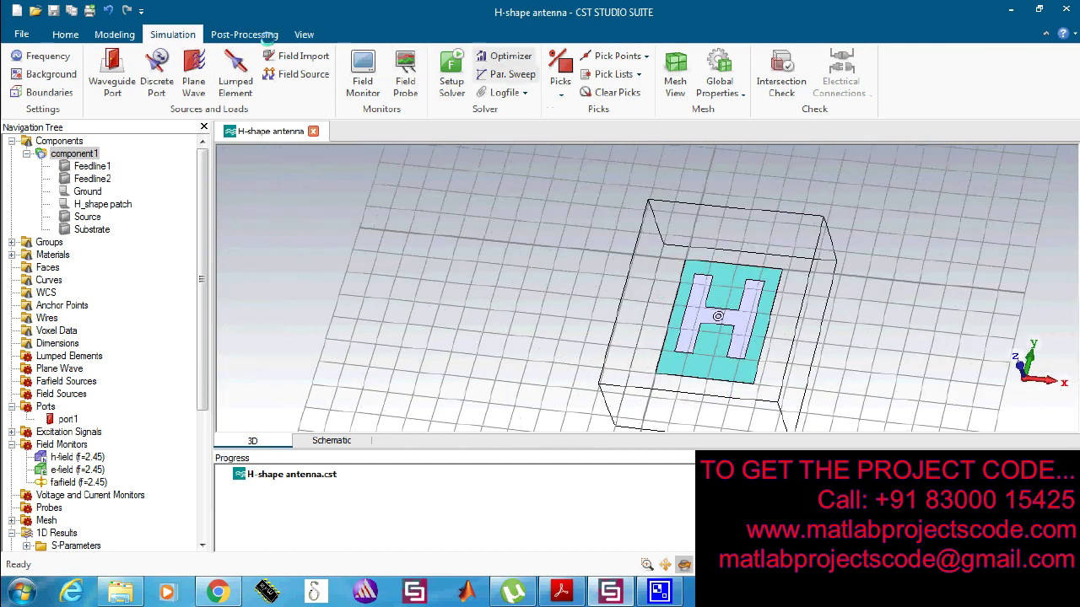
left_click(303, 34)
left_click_drag(718, 316, 615, 290)
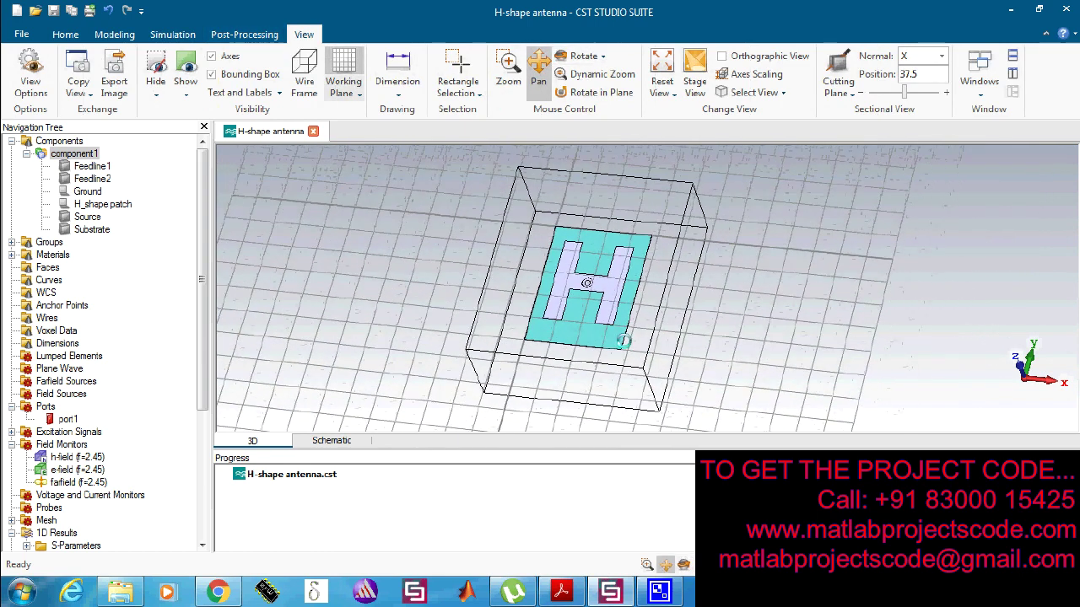
left_click(583, 55)
left_click_drag(712, 377, 656, 376)
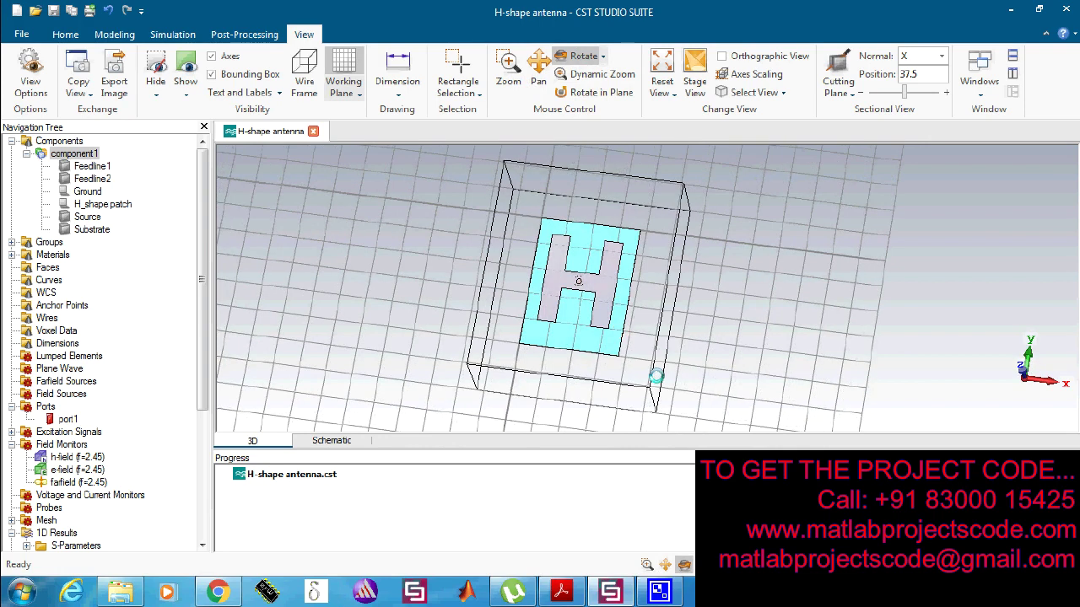
left_click(100, 204)
left_click(78, 152)
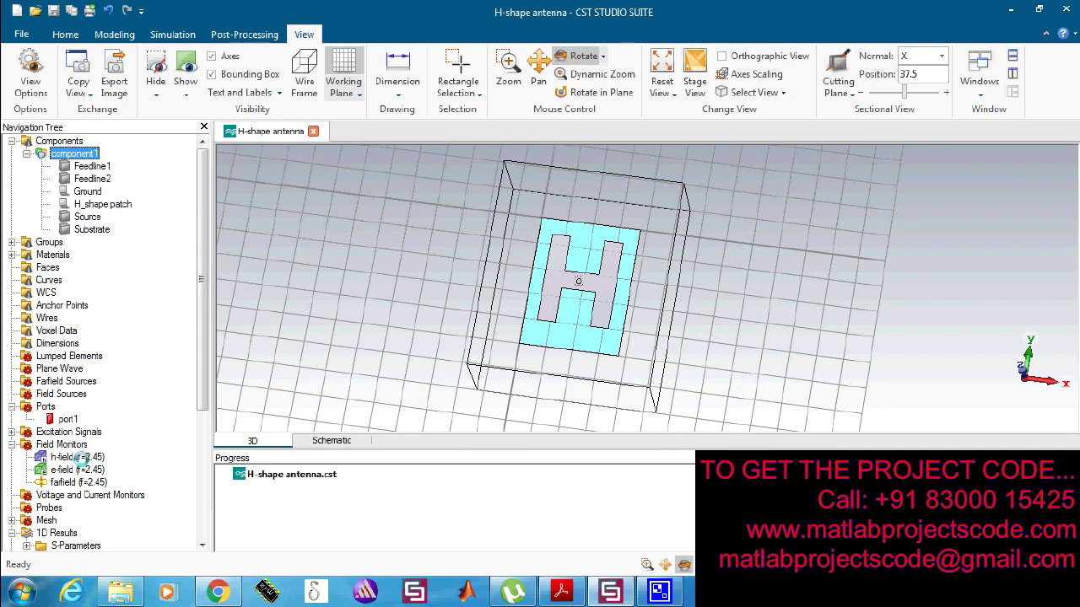
Step: Review the h-field, e-field and farfield monitors defined at 2.45 GHz
left_click(78, 457)
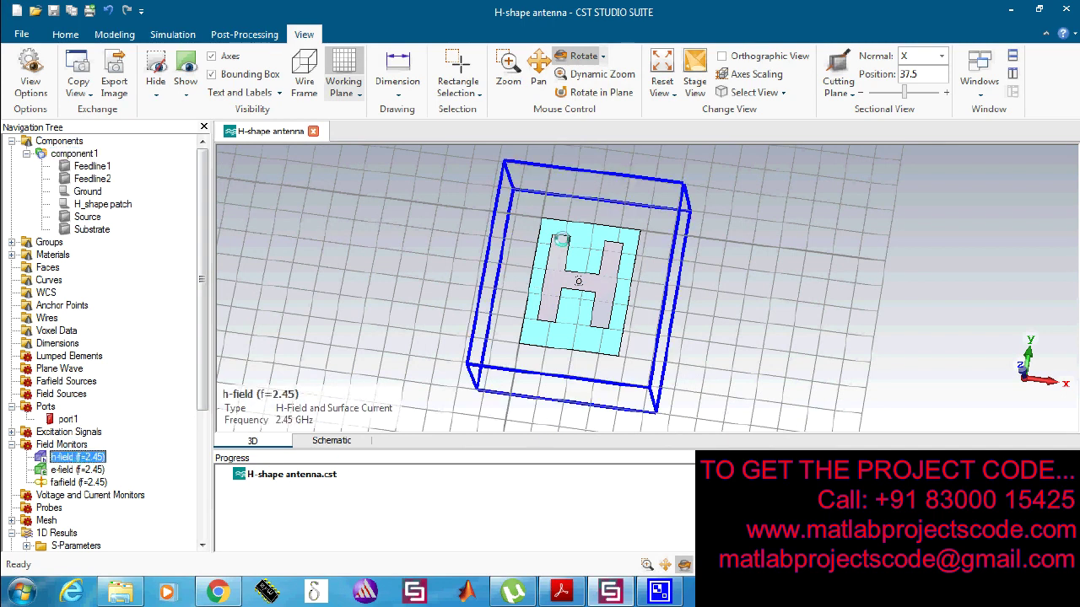
left_click(87, 469)
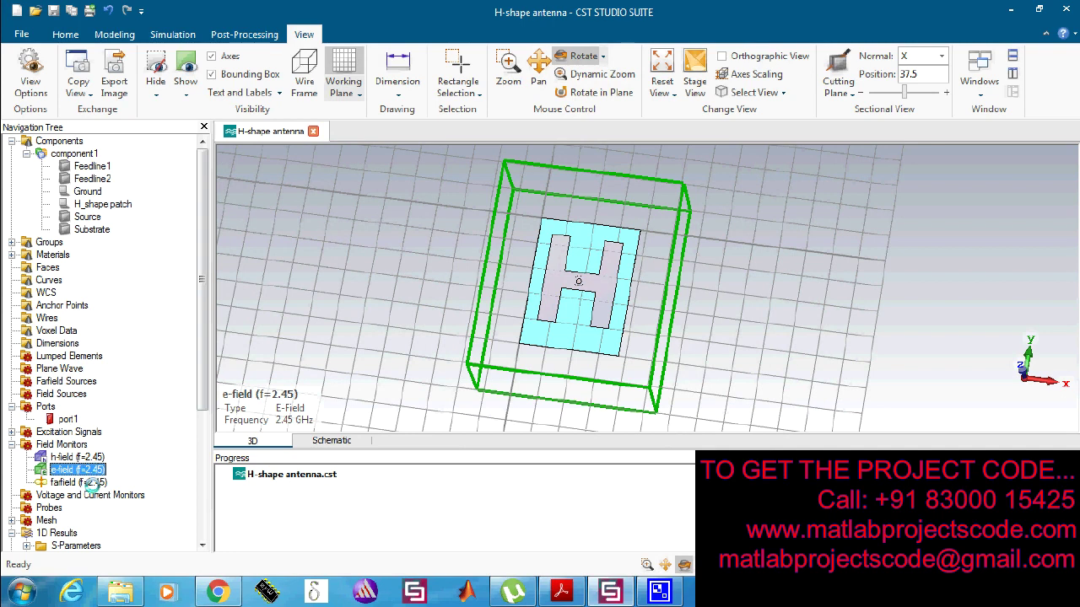
left_click(89, 482)
scroll(93, 482, "down", 5)
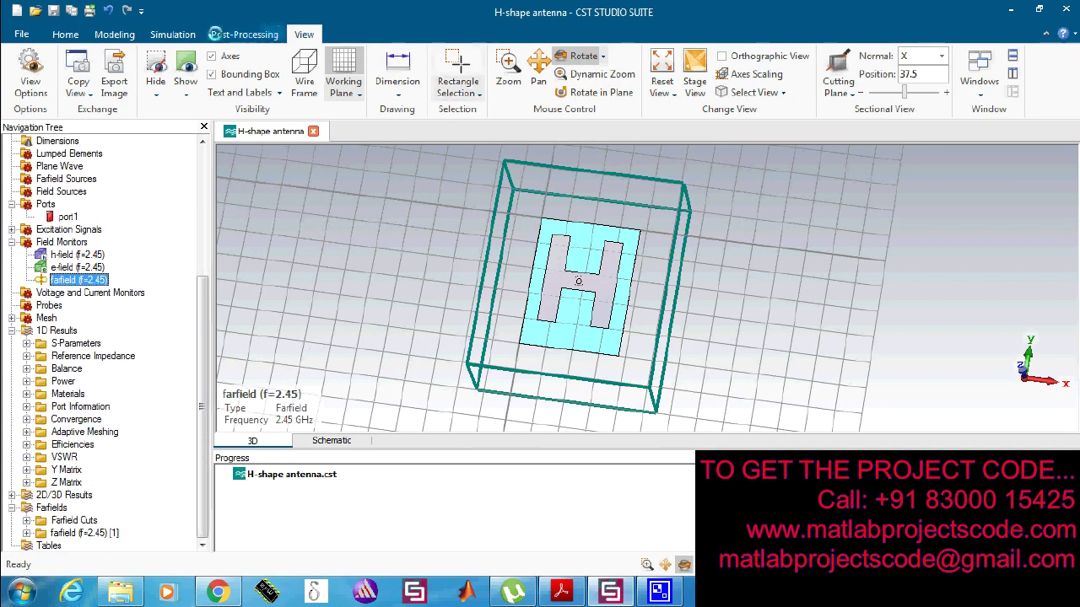
Step: Review the Frequency Domain Solver parameters and close them without starting the solver
left_click(115, 34)
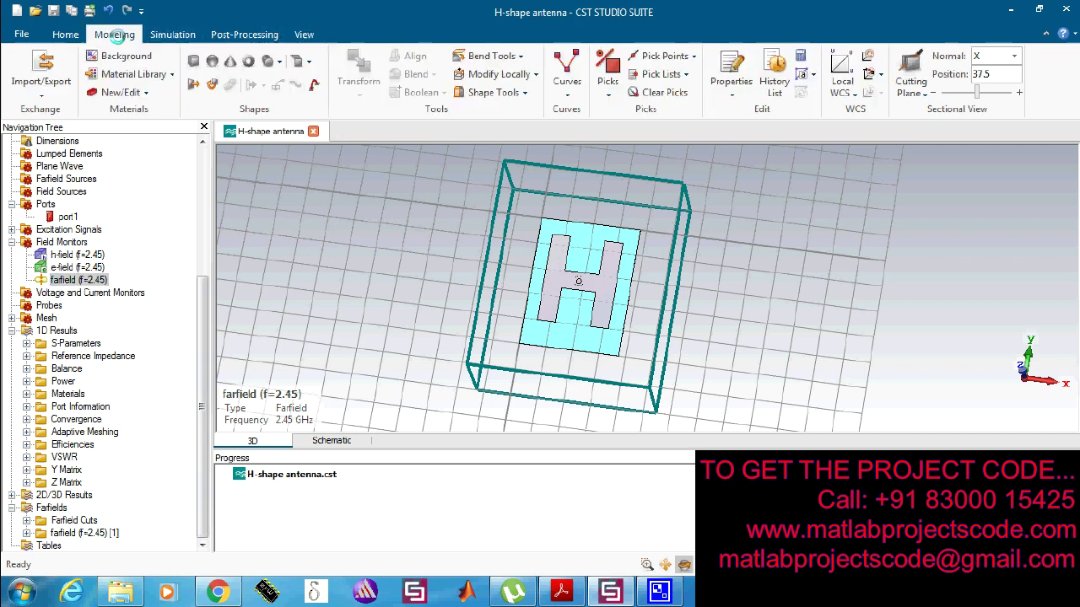
left_click(173, 33)
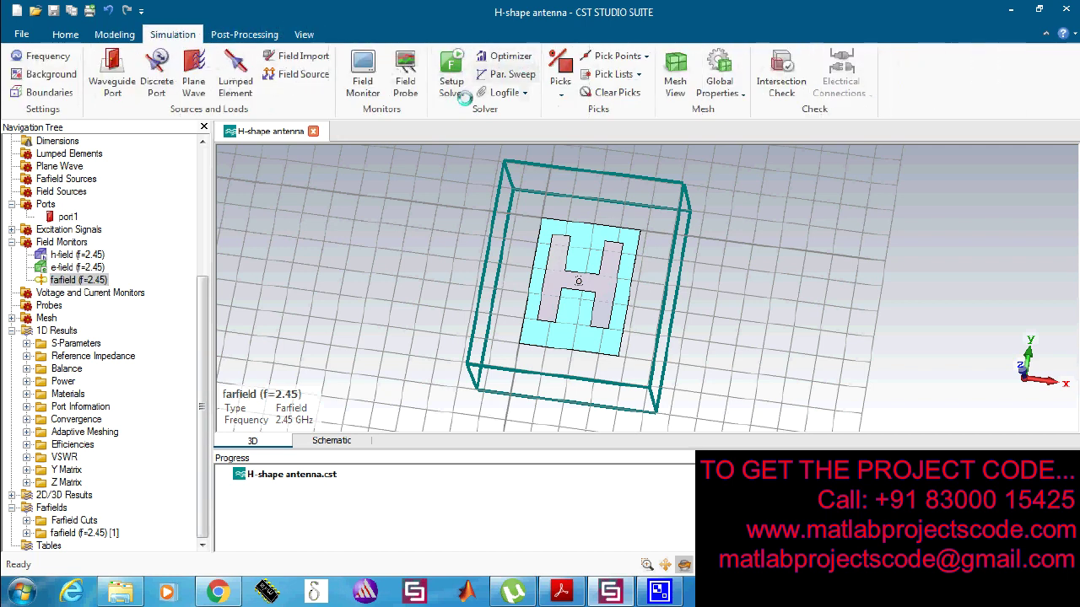
left_click(451, 84)
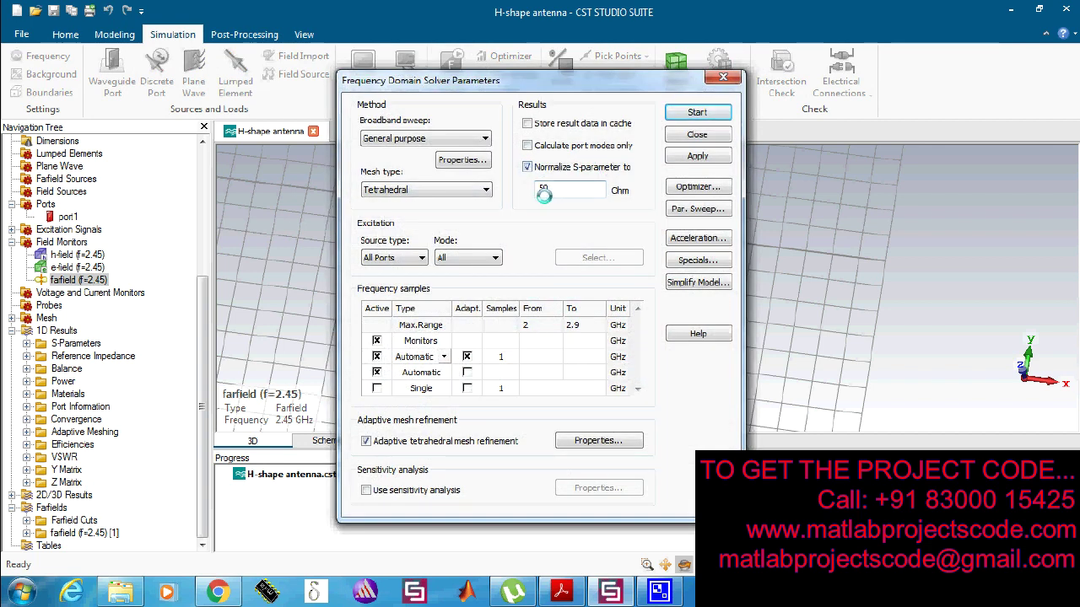
left_click(723, 77)
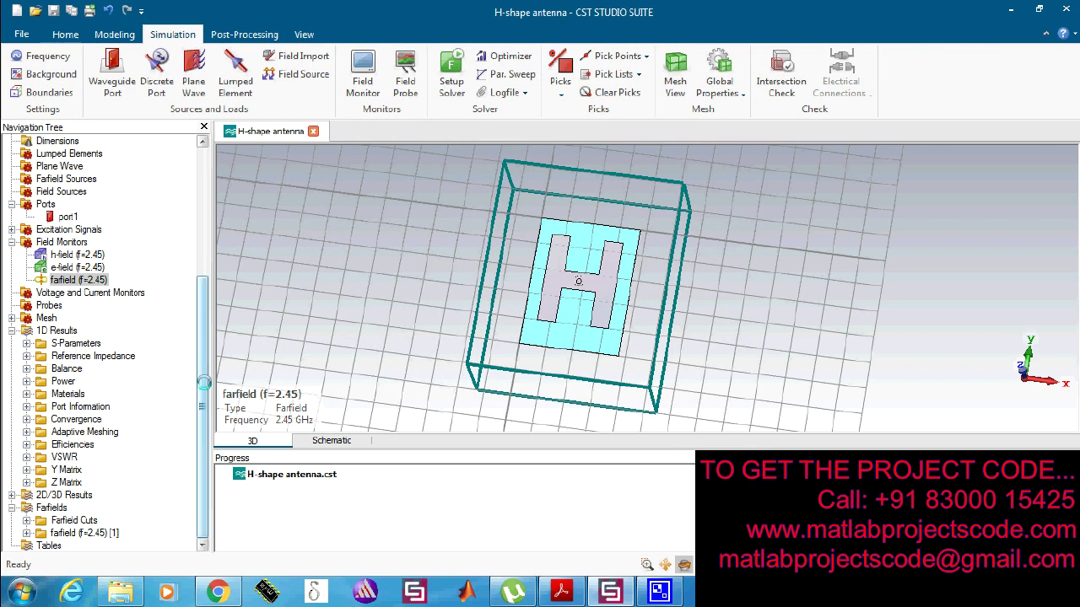
Step: View the S-Parameters plot and the VSWR plot among the 1D results
double_click(76, 344)
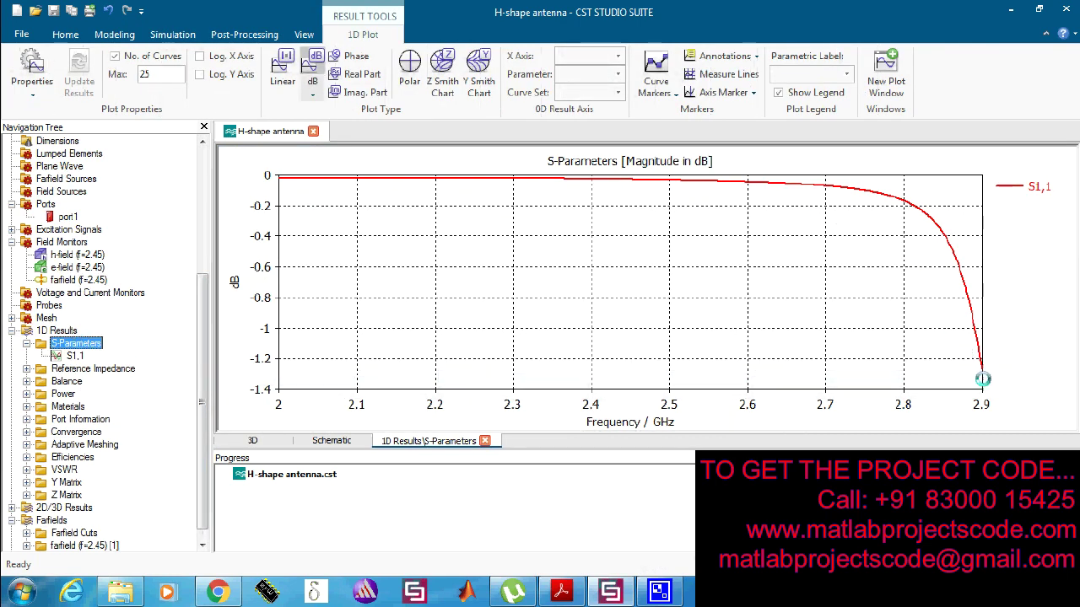
left_click(65, 470)
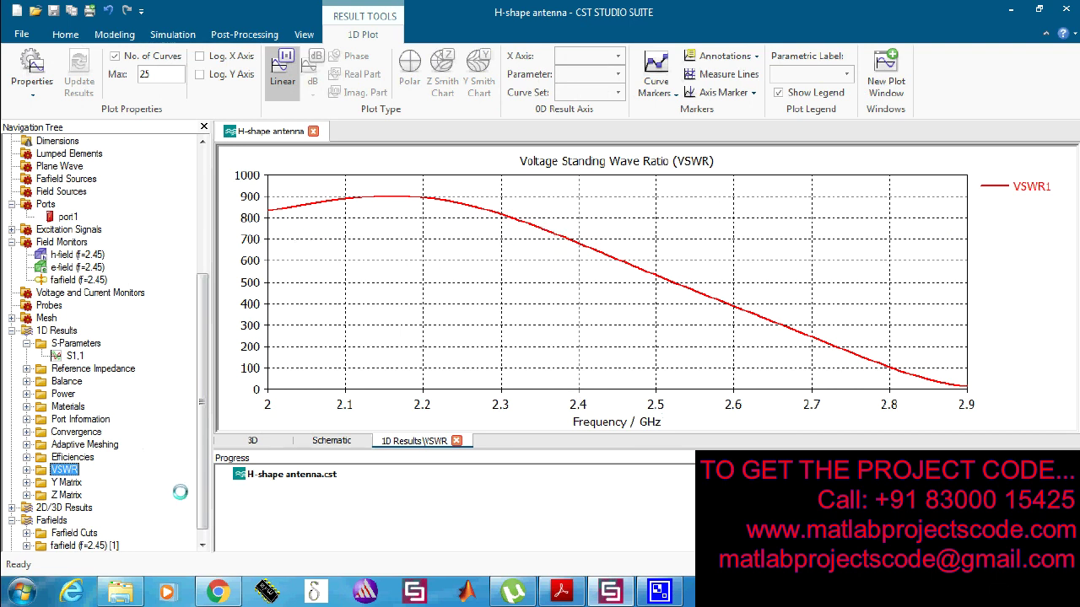
Step: Display the 2.45 GHz farfield result in 3D with the antenna structure shown and structure transparency turned off
scroll(196, 528, "down", 1)
left_click(97, 534)
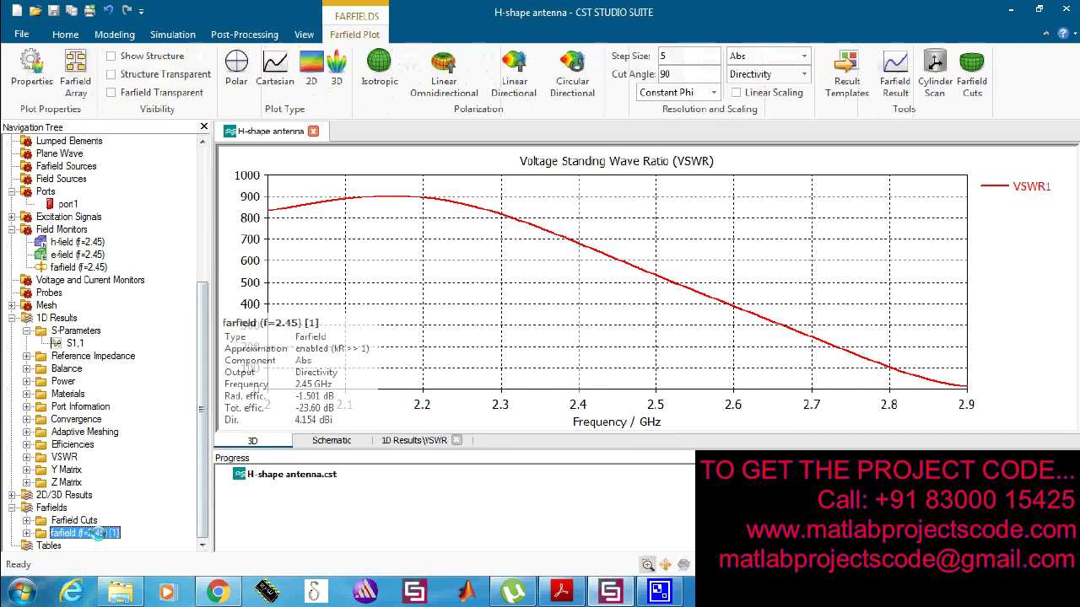
left_click_drag(600, 379, 819, 305)
right_click(504, 306)
left_click(564, 438)
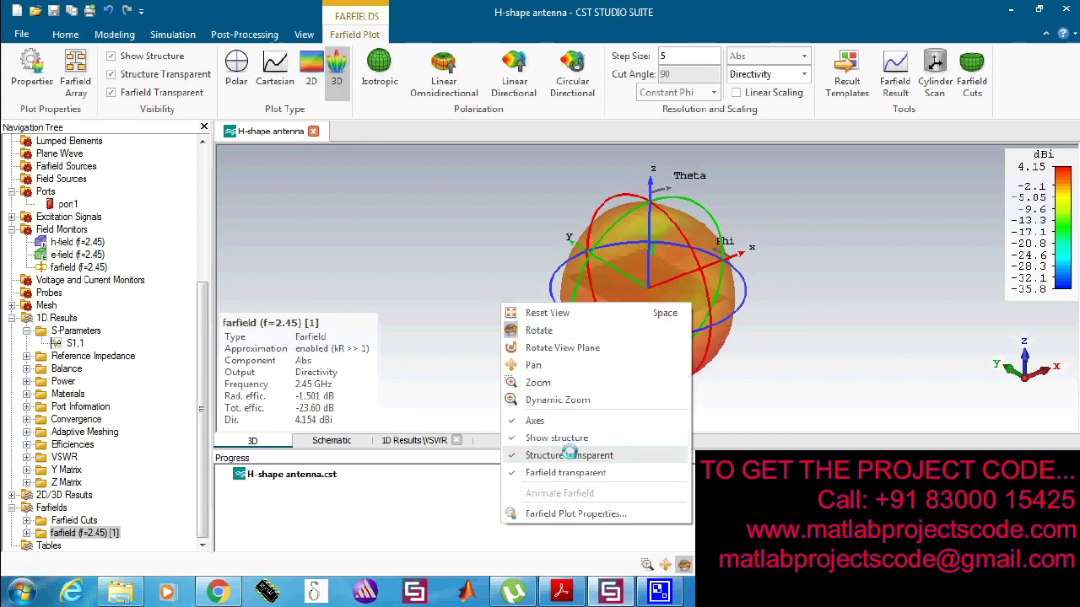
left_click(570, 455)
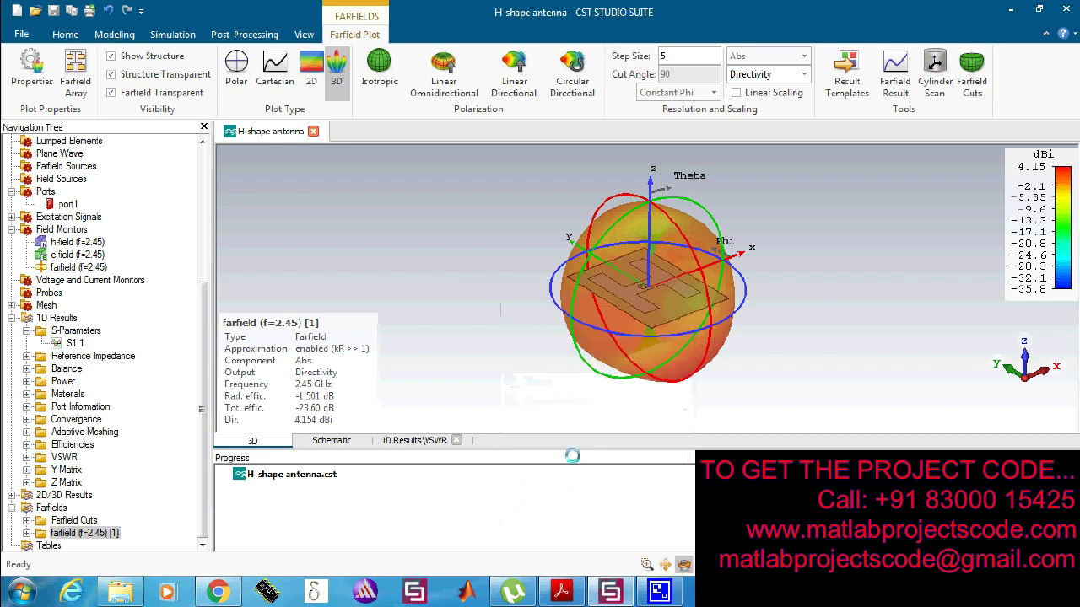
left_click_drag(650, 379, 657, 326)
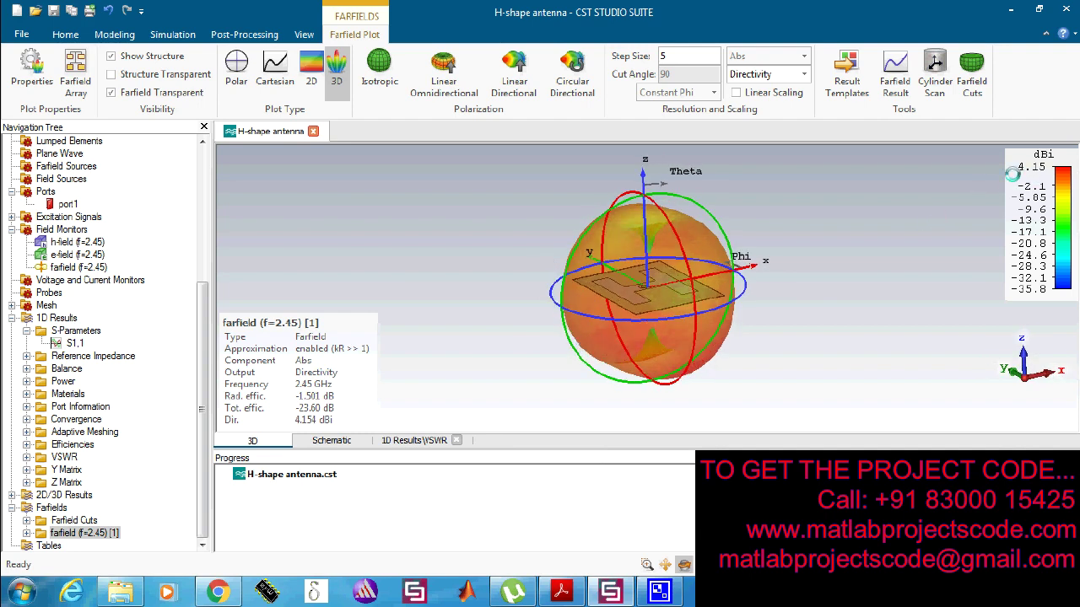
left_click_drag(666, 280, 776, 308)
left_click_drag(683, 334, 857, 367)
key("space")
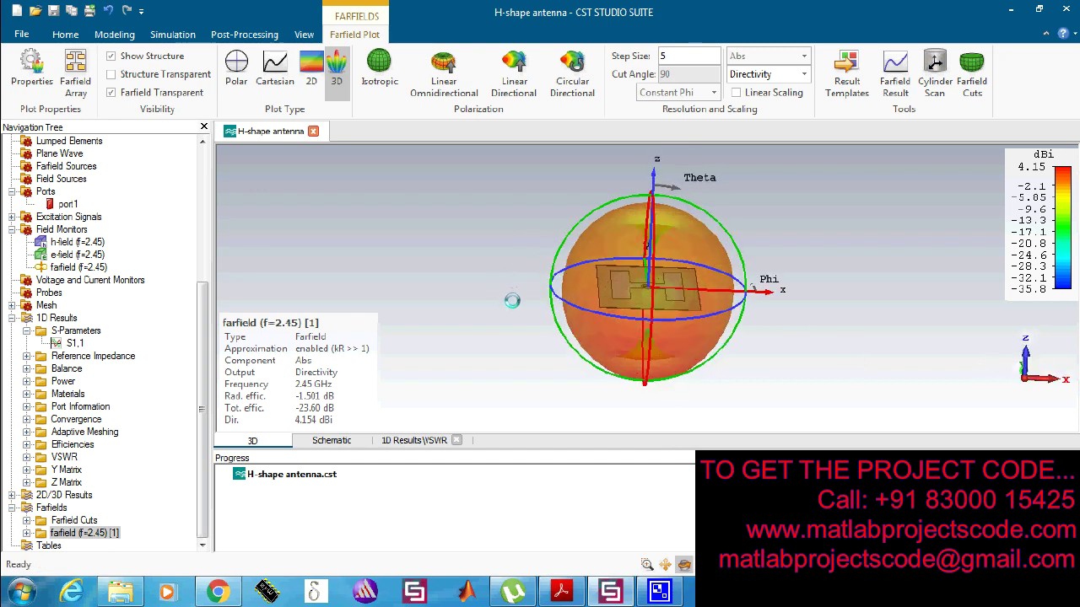
Step: Show the 2.45 GHz farfield as a polar plot varying Theta at Phi 90, and return it to the 3D plot type
right_click(449, 251)
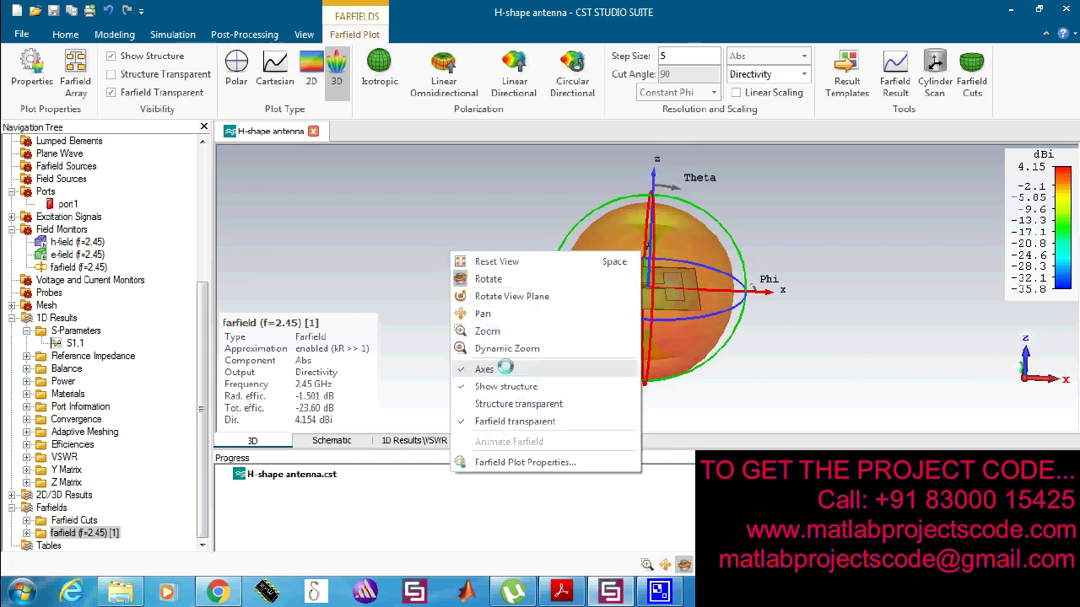
left_click(502, 462)
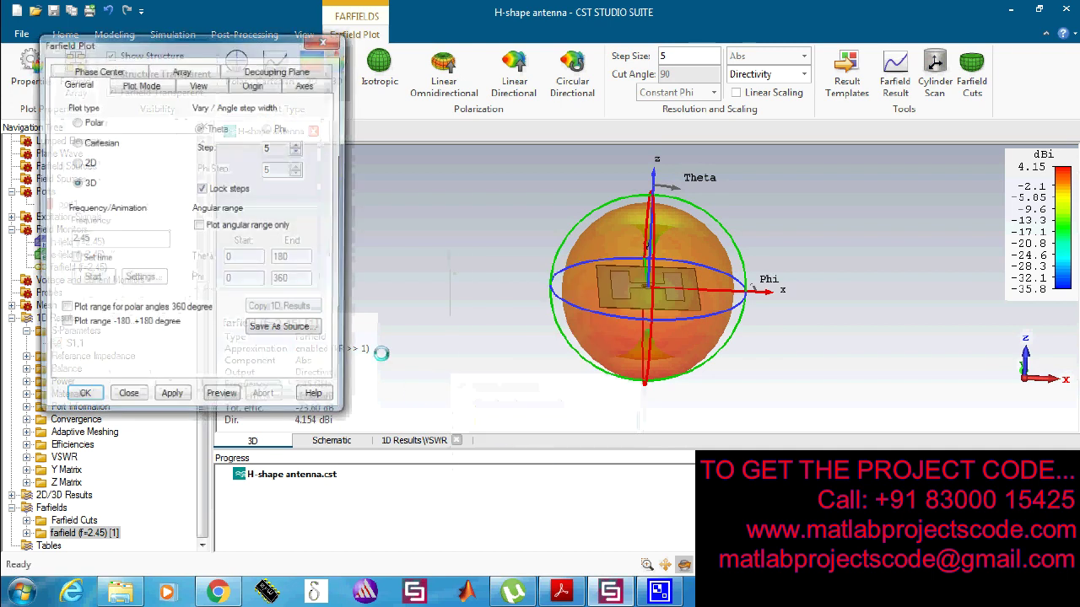
left_click(77, 122)
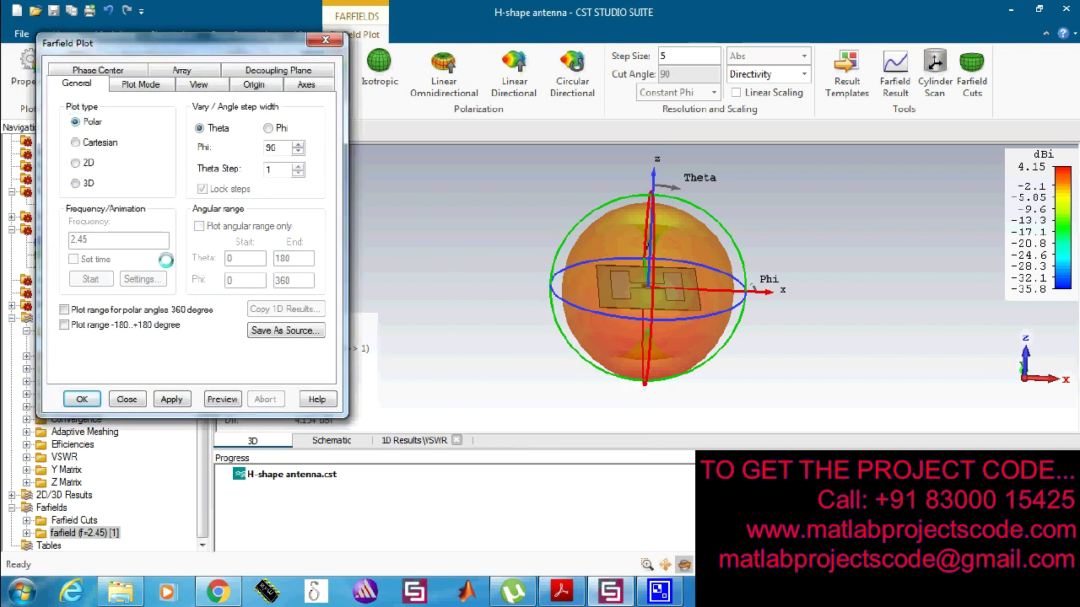
left_click(171, 399)
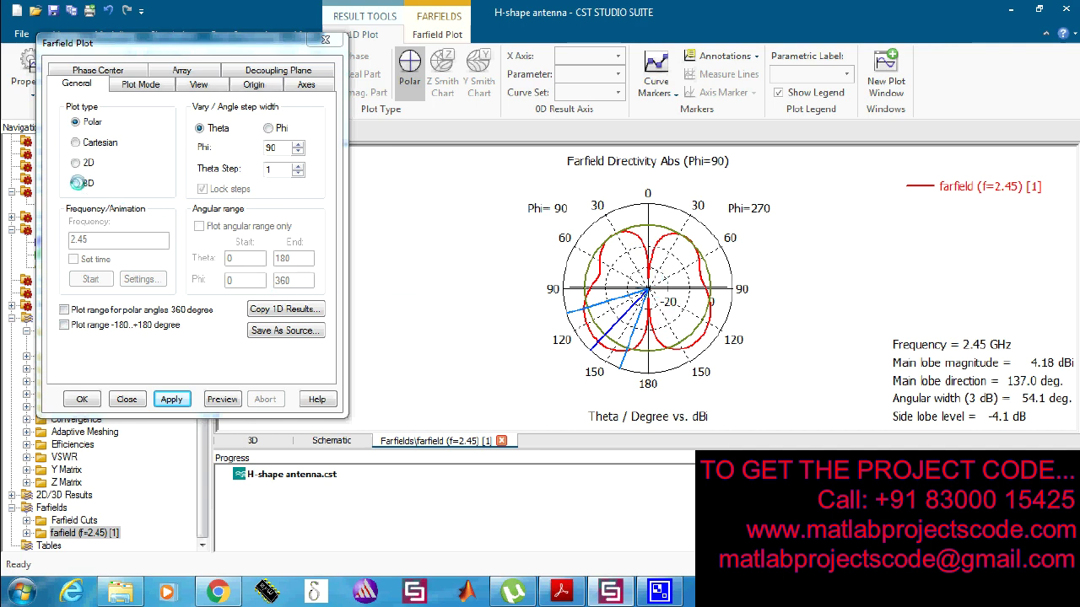
left_click(76, 183)
left_click(84, 399)
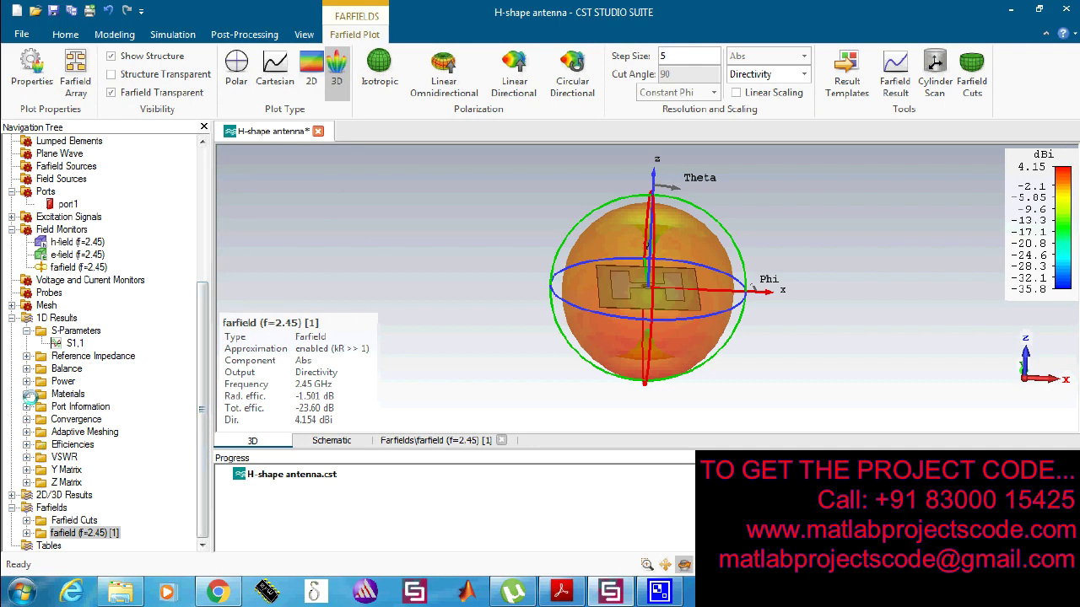
Step: Display the e-field (f=2.45) [1] result from the 2D/3D results
left_click(11, 496)
left_click(64, 470)
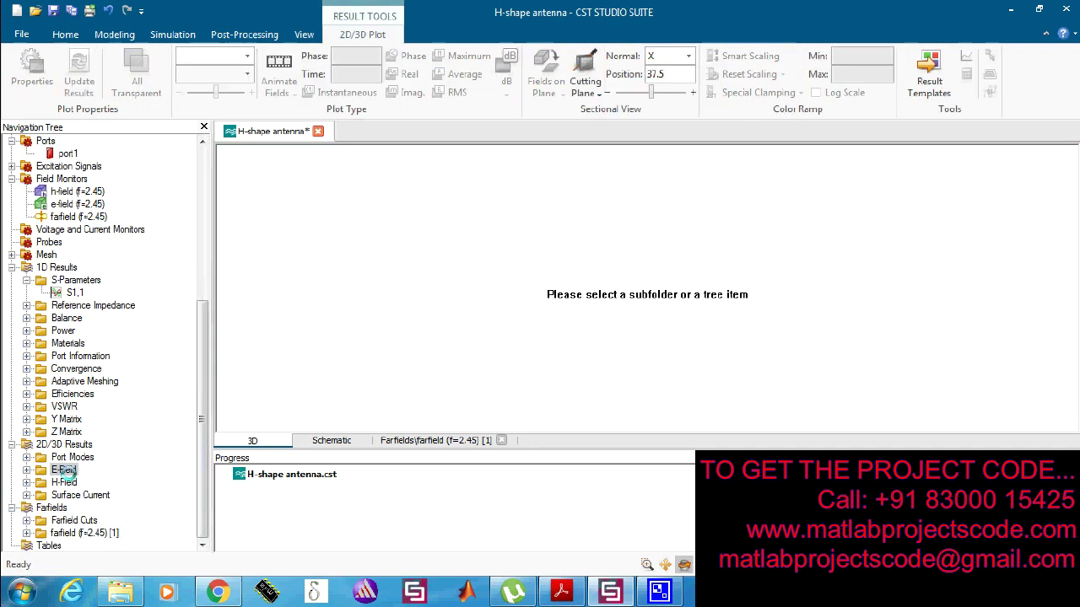
left_click(59, 483)
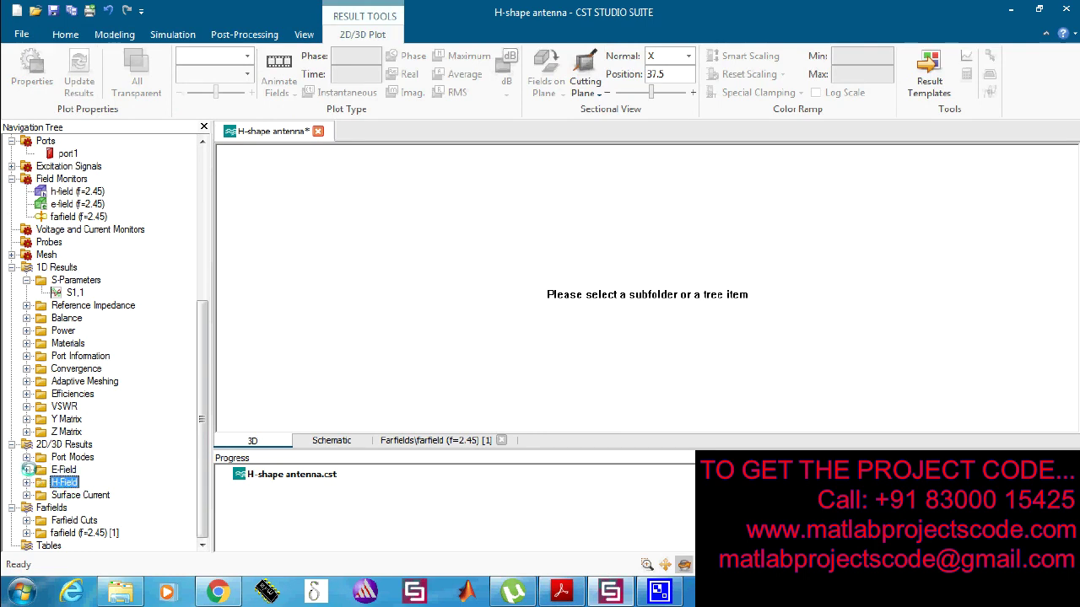
left_click(27, 469)
left_click(76, 482)
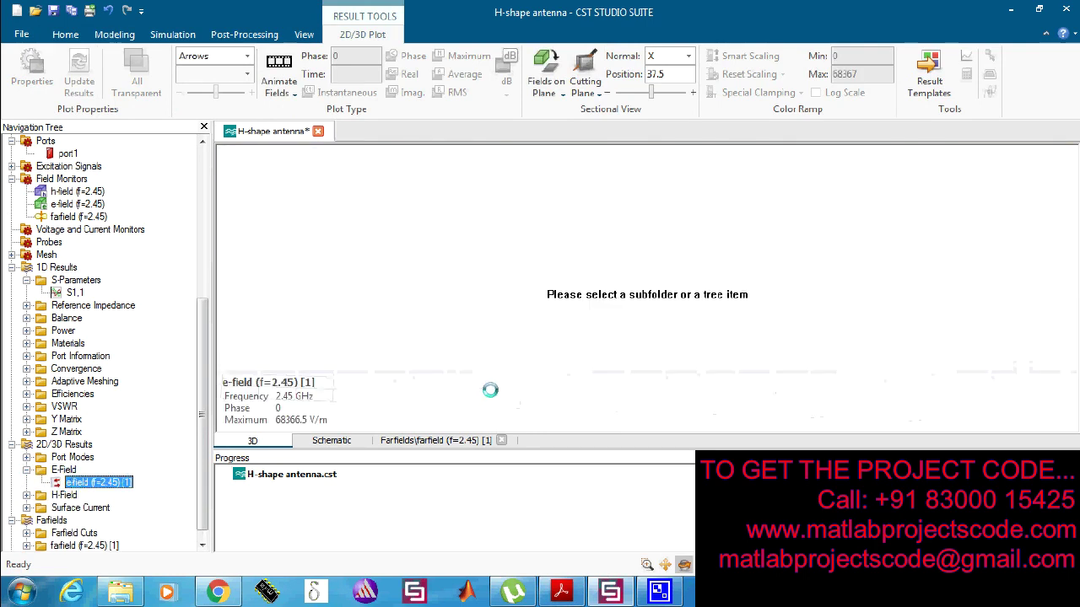
Step: Examine the e-field arrows around the port at the centre of the H-shape patch up close
left_click_drag(529, 370, 606, 349)
scroll(607, 349, "up", 5)
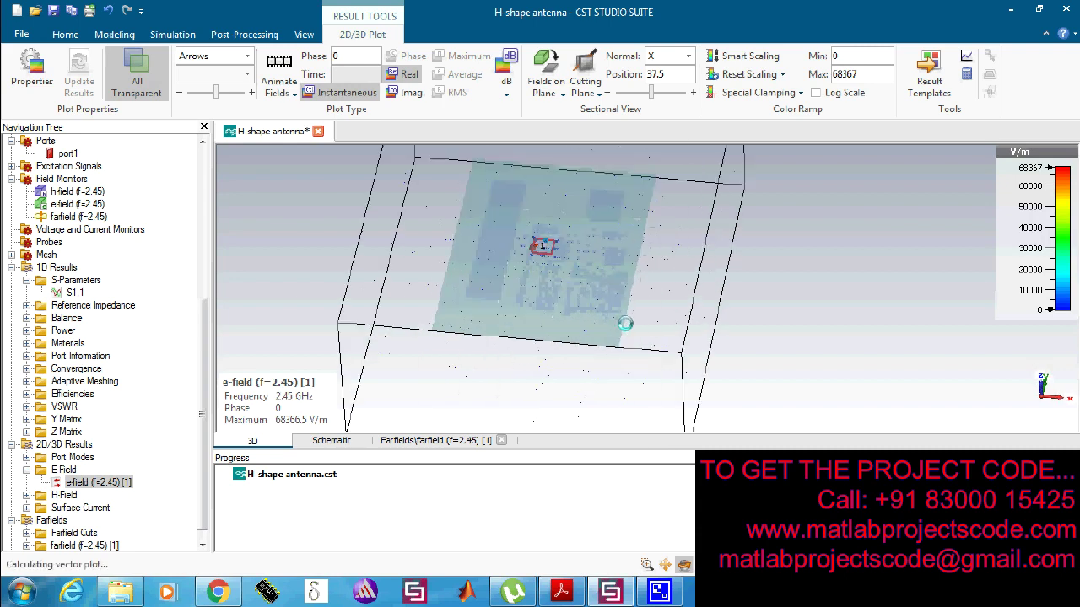
left_click_drag(520, 211, 443, 183)
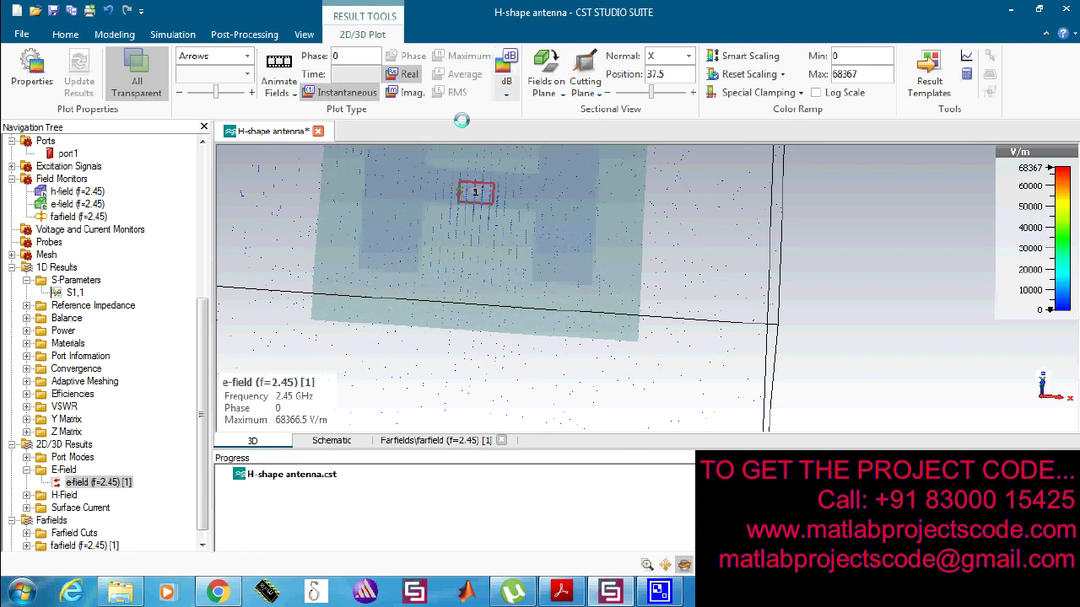
left_click(303, 35)
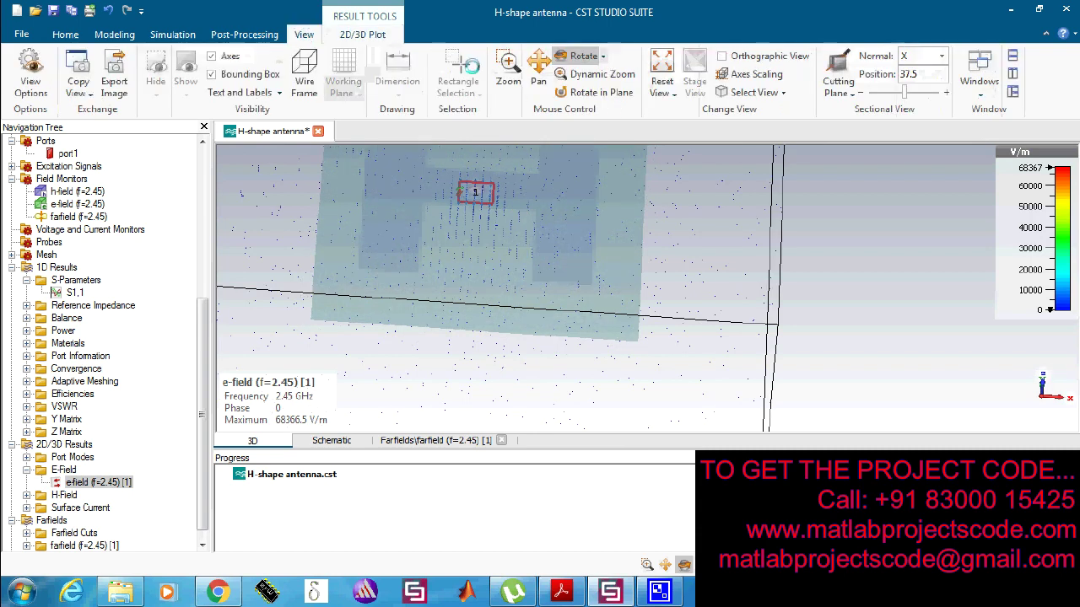
left_click(539, 67)
left_click_drag(500, 215, 536, 332)
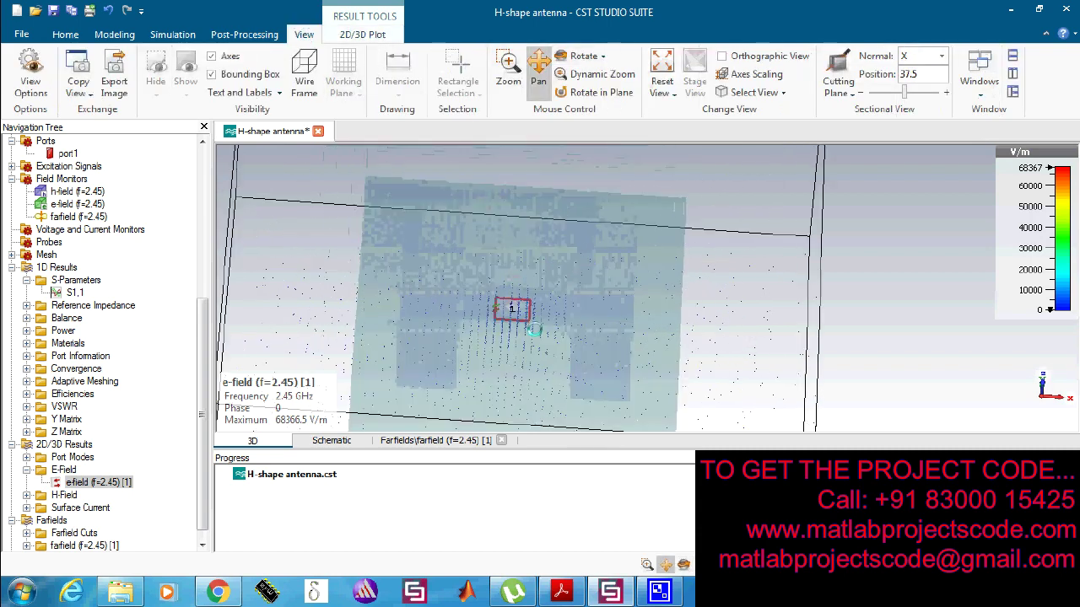
scroll(537, 329, "up", 5)
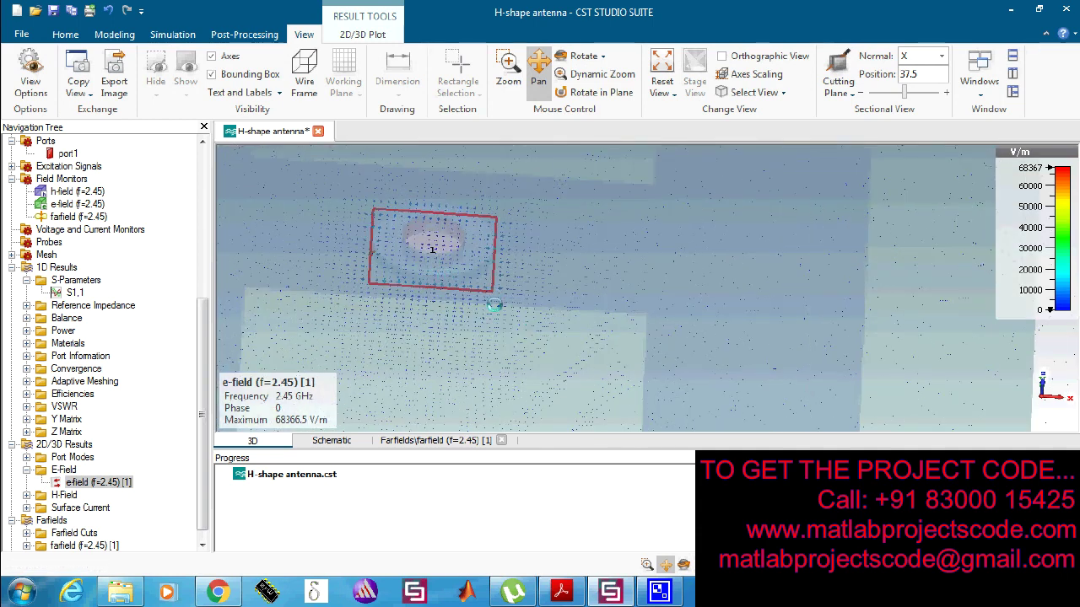
left_click_drag(494, 296, 489, 376)
left_click(582, 56)
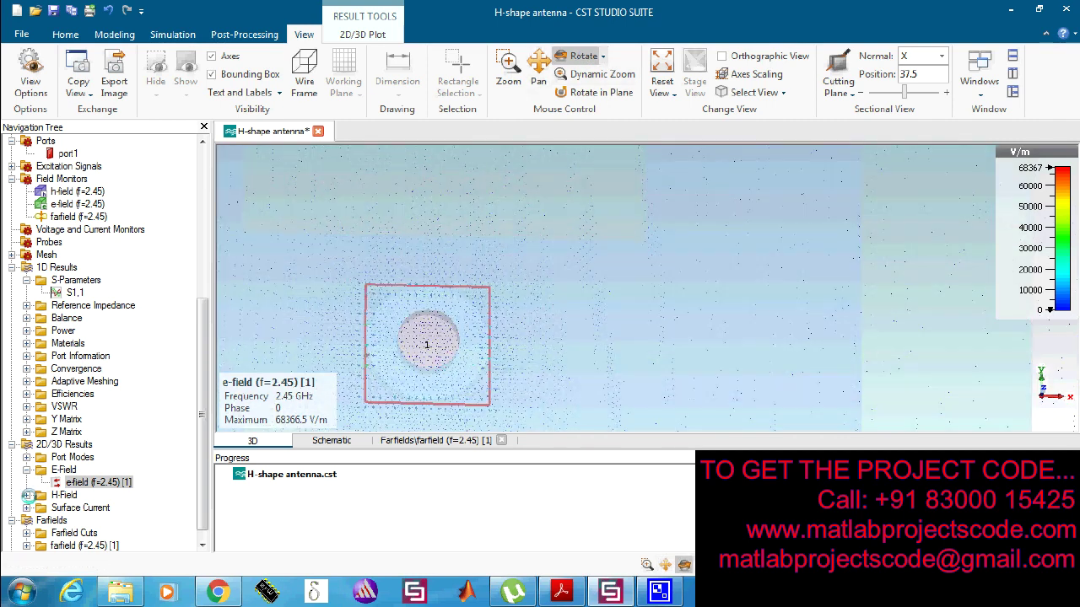
Step: Display the h-field (f=2.45) [1] result and examine its arrows around the port and across the patch
left_click(26, 496)
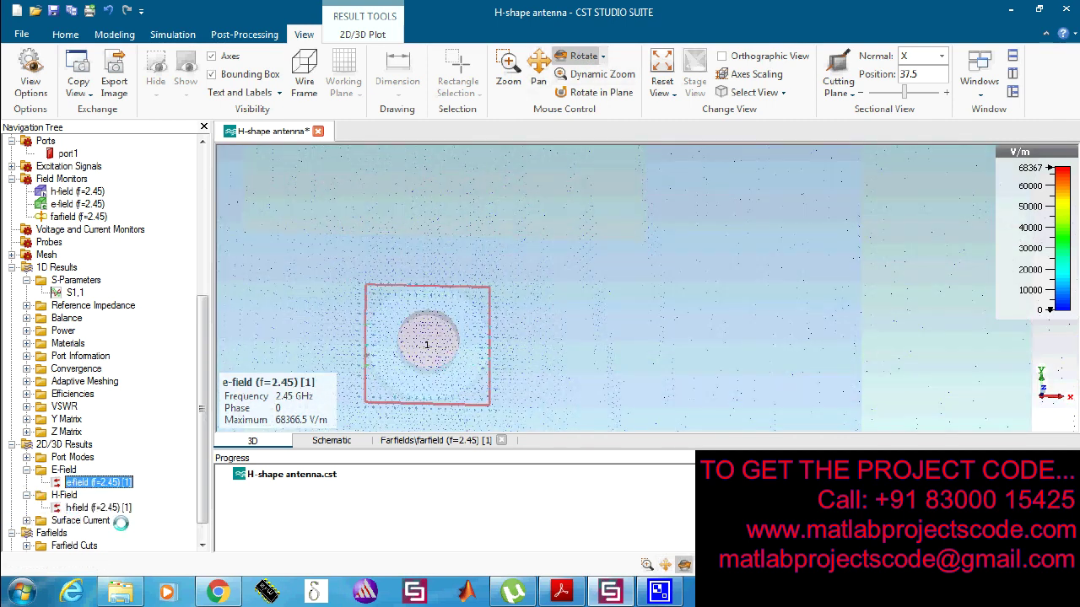
left_click(110, 507)
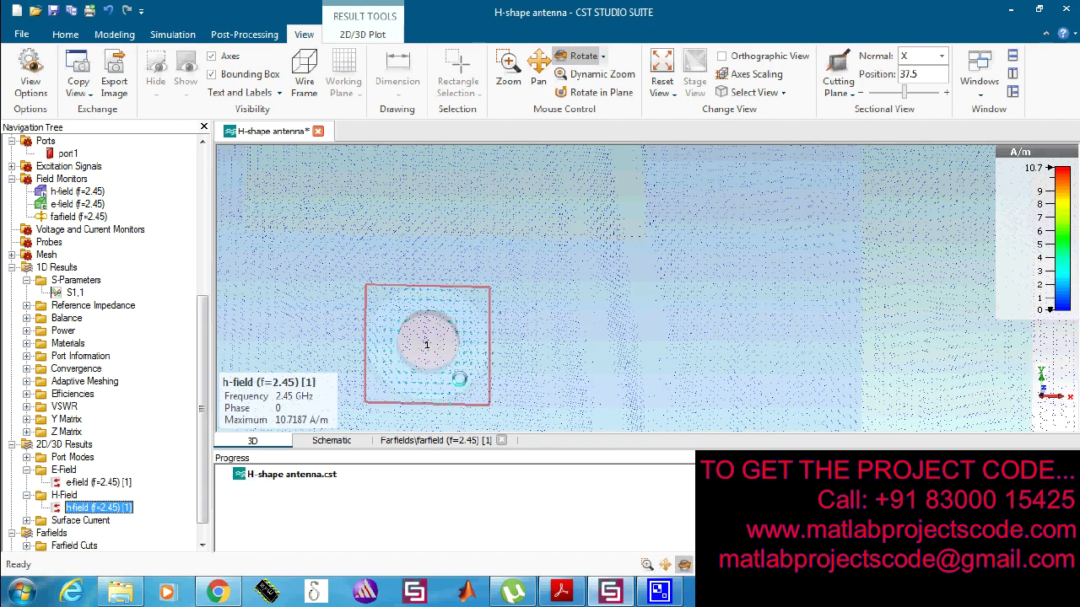
mouse_move(1039, 221)
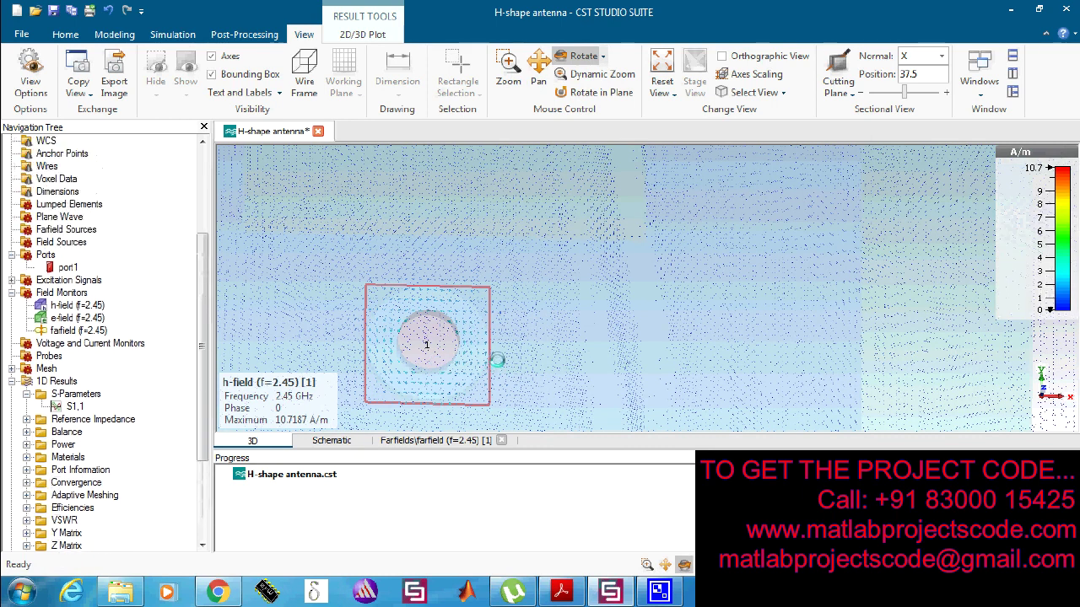
left_click(609, 348)
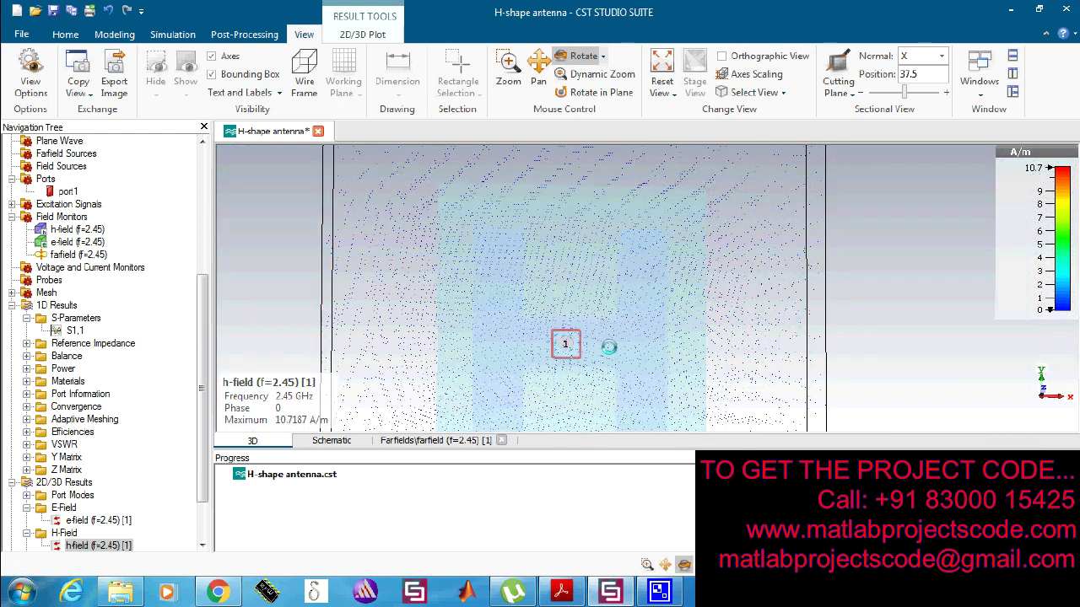
Step: Return to the antenna geometry of component1 and inspect it from an oblique angle
scroll(150, 334, "up", 6)
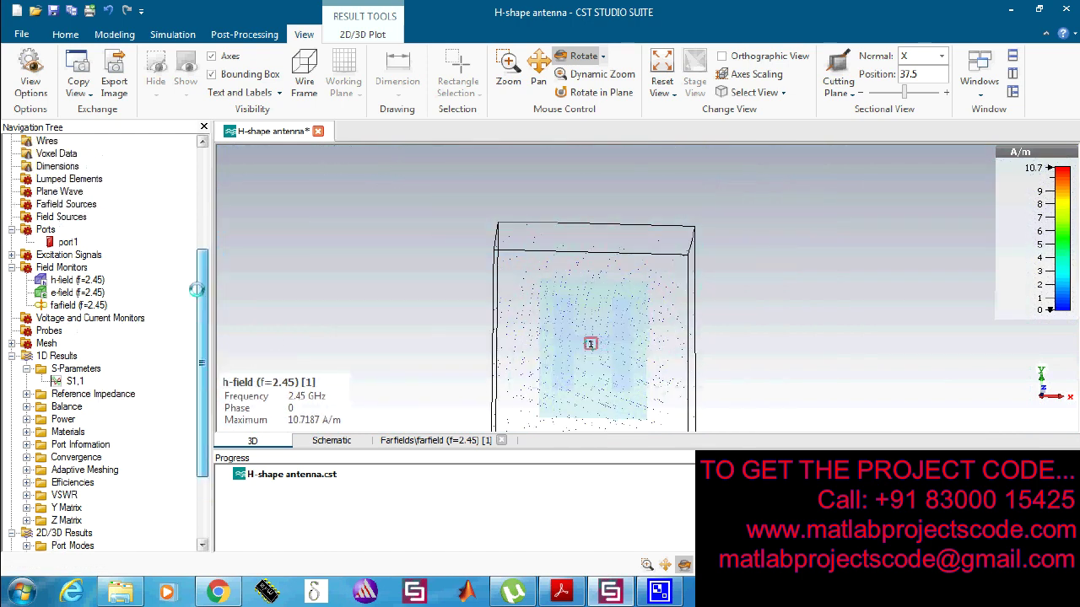
left_click(99, 154)
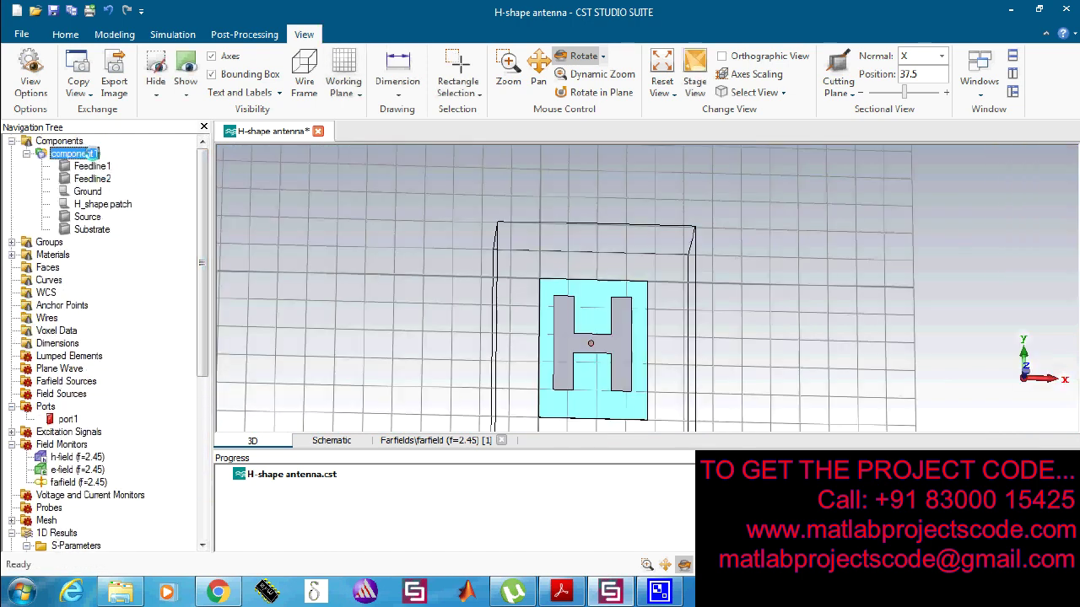
left_click_drag(652, 220, 551, 332)
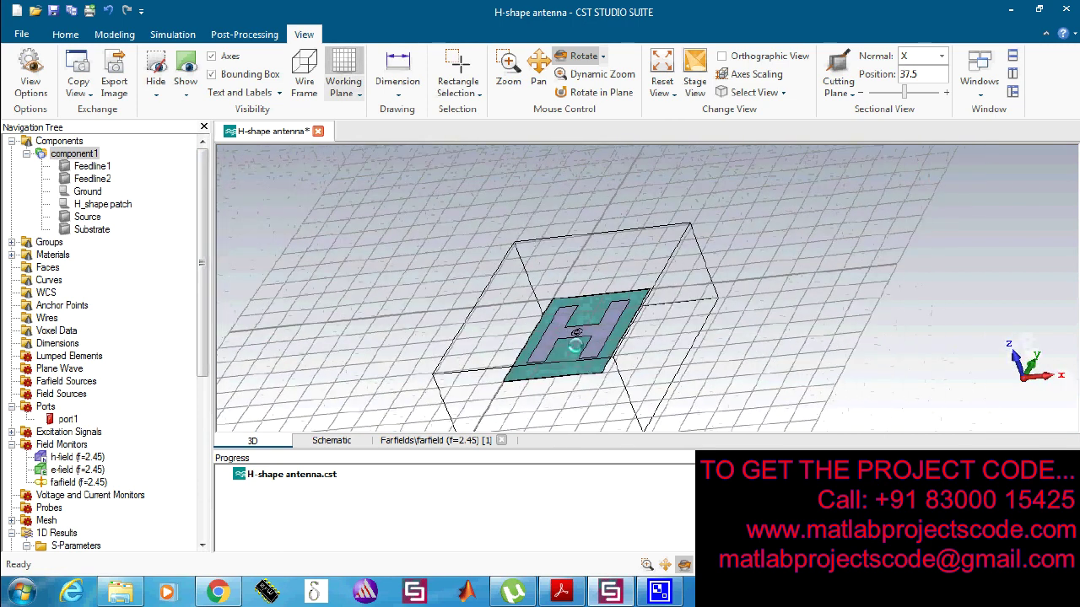